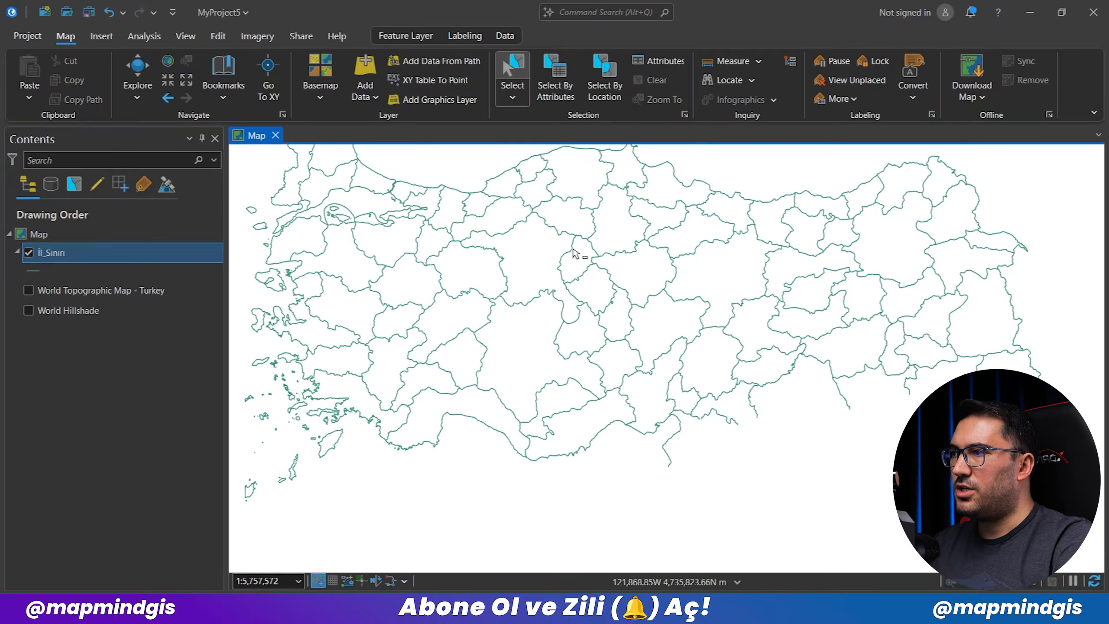
# Select a single province boundary line of the İl_Sınırı layer in the middle of the map for inspection
pyautogui.scroll(5, 571, 245)
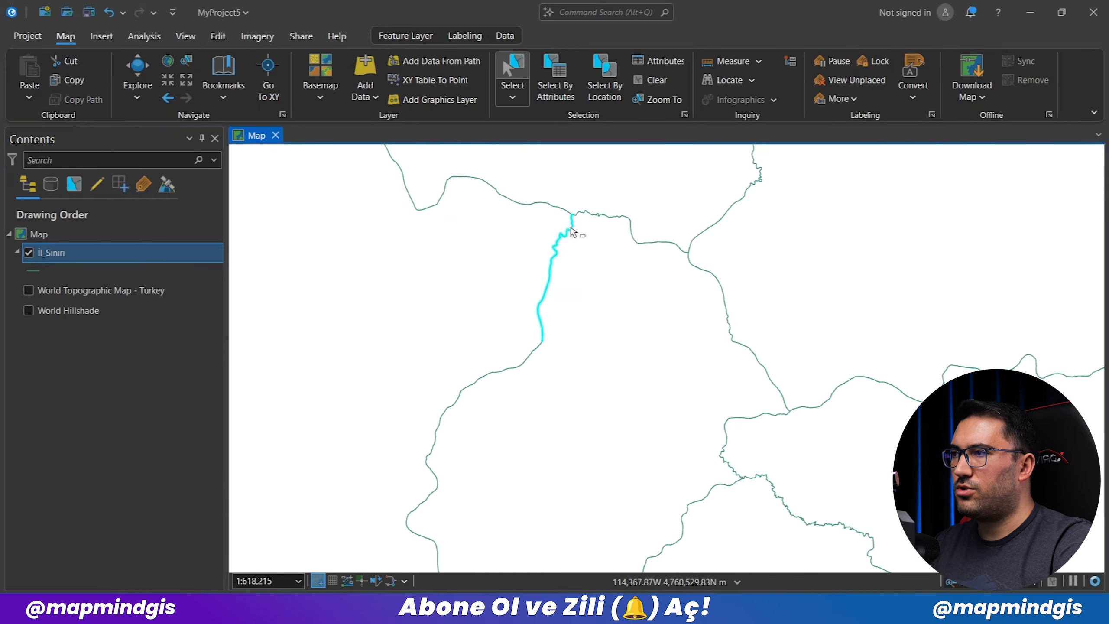
pyautogui.click(612, 231)
pyautogui.scroll(-2, 610, 247)
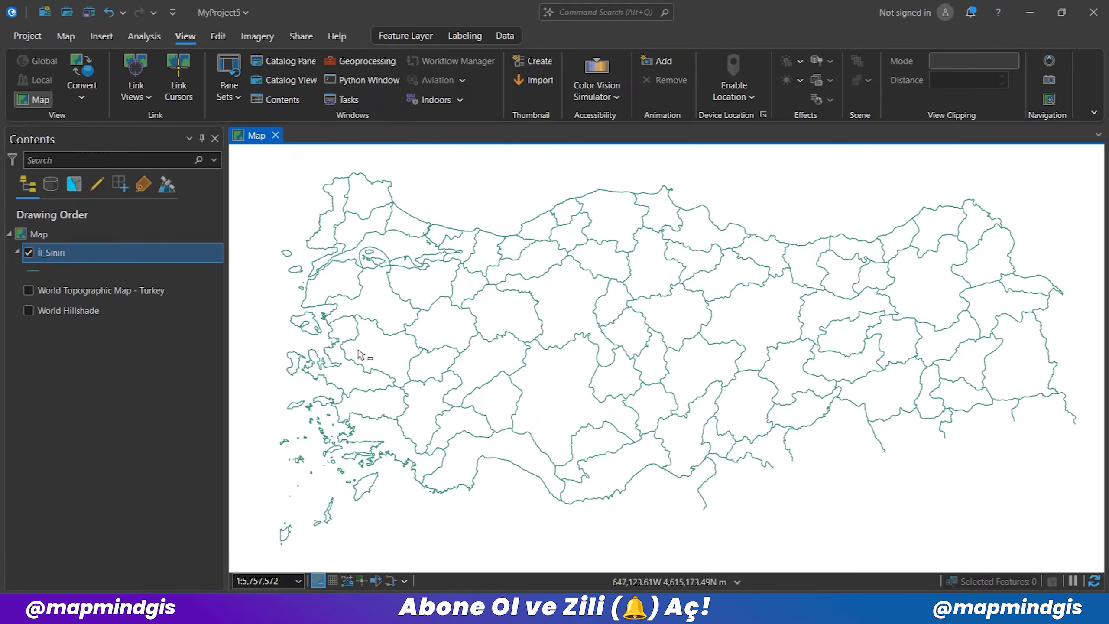
# Add the district boundary shapefile İlçe_Sınırı.shp to the map
pyautogui.click(72, 36)
pyautogui.click(364, 92)
pyautogui.click(368, 128)
pyautogui.click(523, 251)
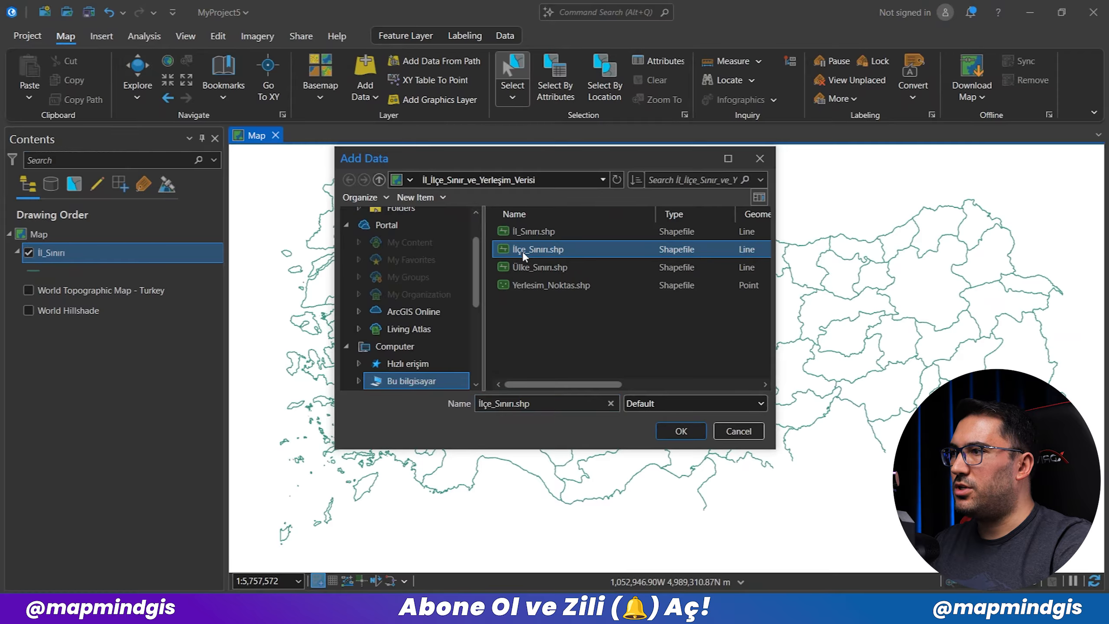
pyautogui.click(681, 431)
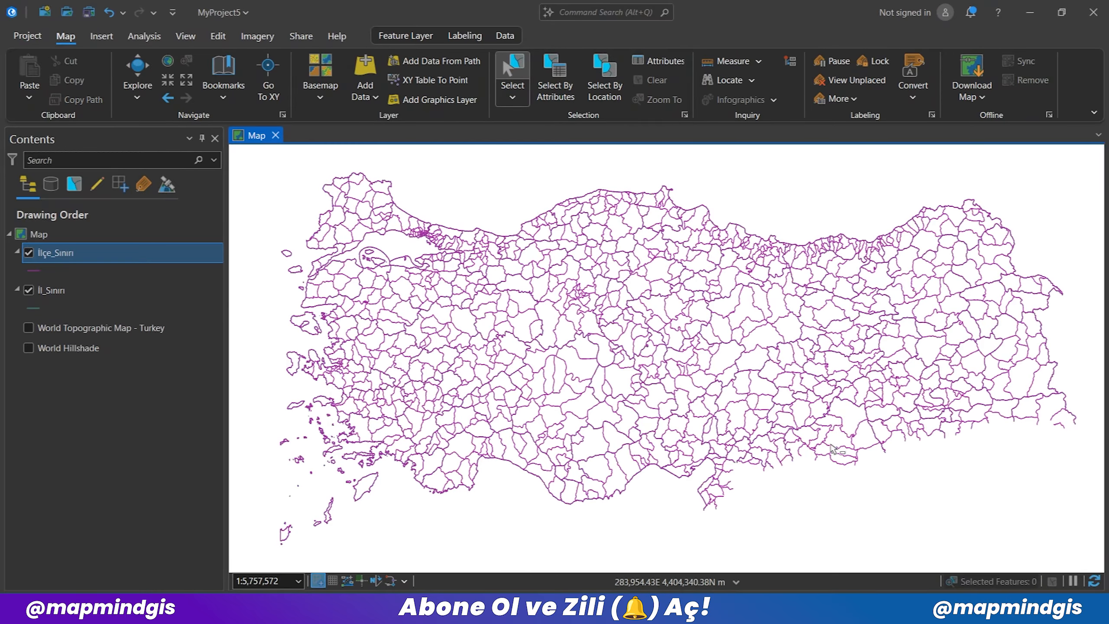
# Add the country boundary shapefile Ülke_Sınırı.shp to the map
pyautogui.click(367, 93)
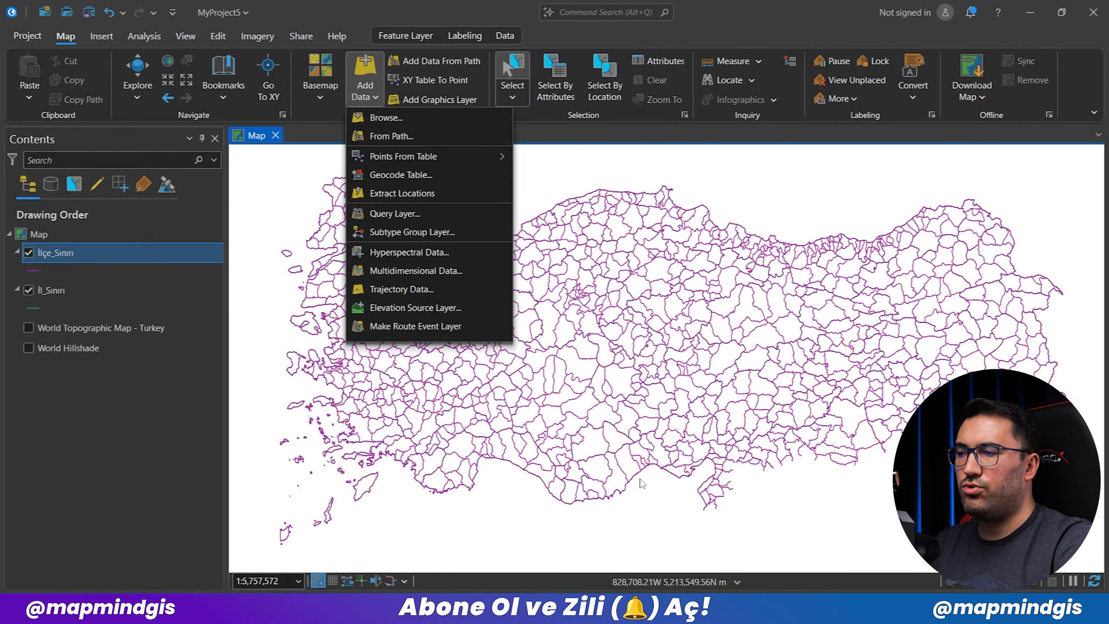
pyautogui.scroll(2, 839, 473)
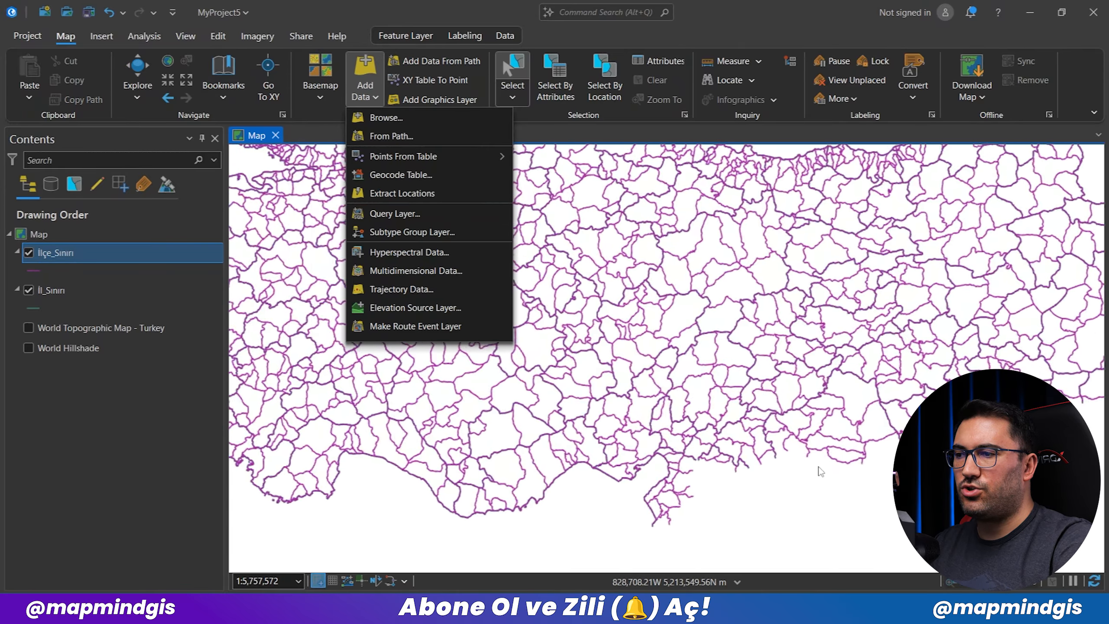
pyautogui.scroll(-2, 729, 356)
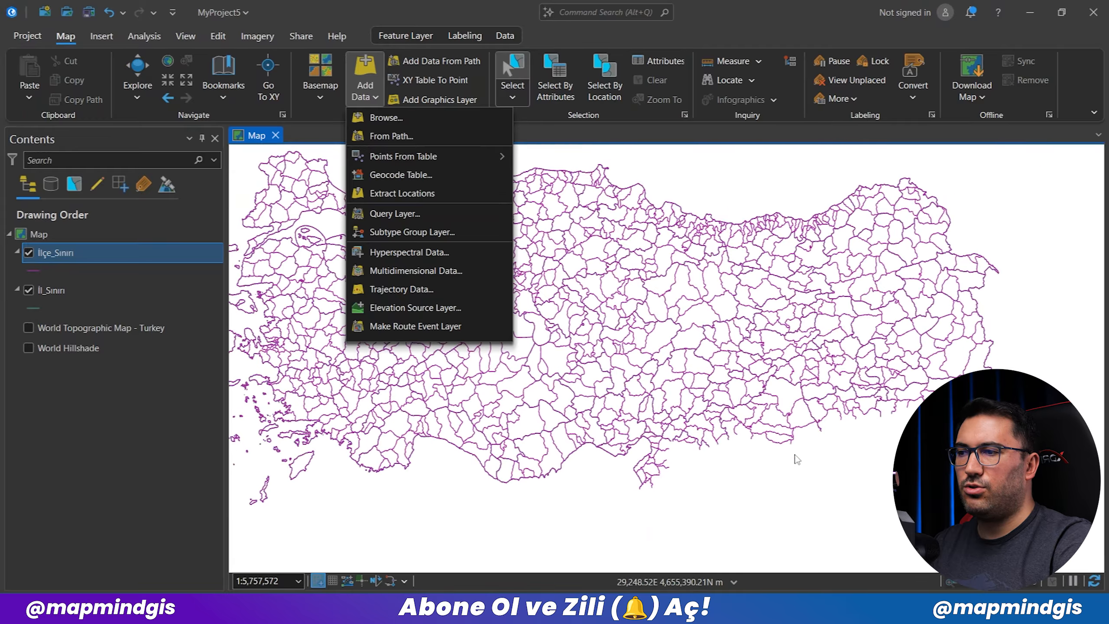
pyautogui.click(384, 118)
pyautogui.doubleClick(534, 267)
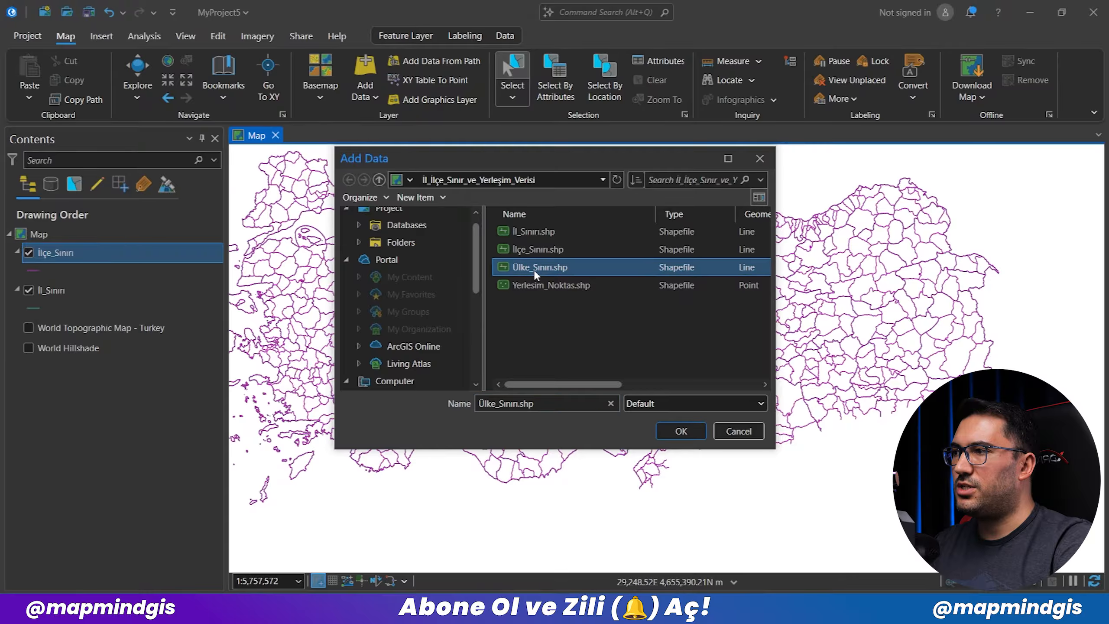
# Examine up close how the district line meets the country border at the country's southernmost tip, selecting both lines
pyautogui.click(747, 443)
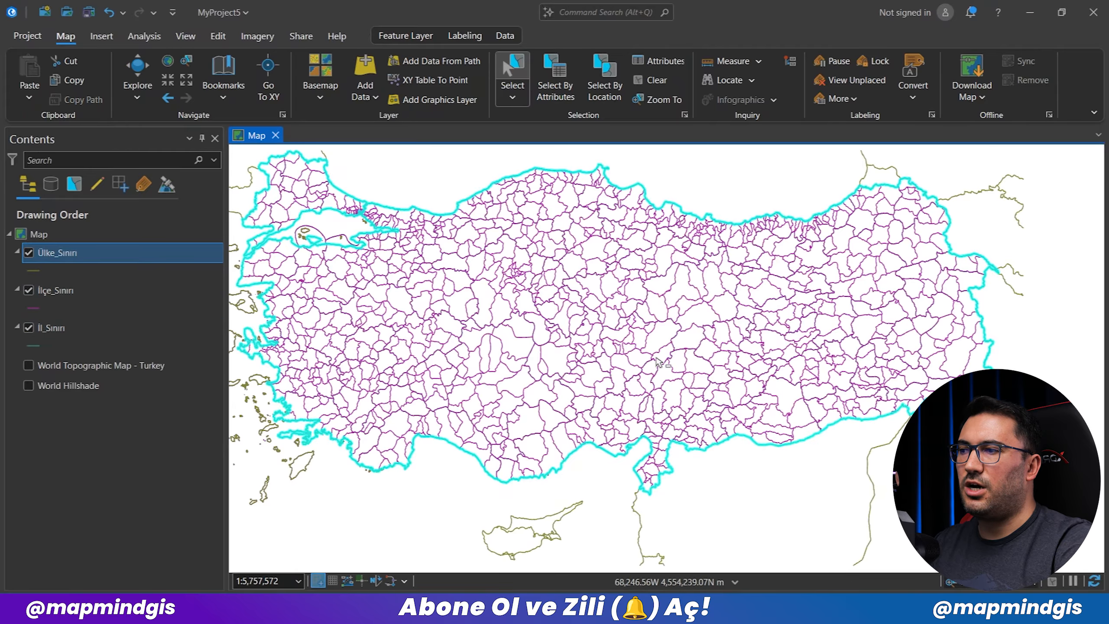
pyautogui.scroll(6, 655, 491)
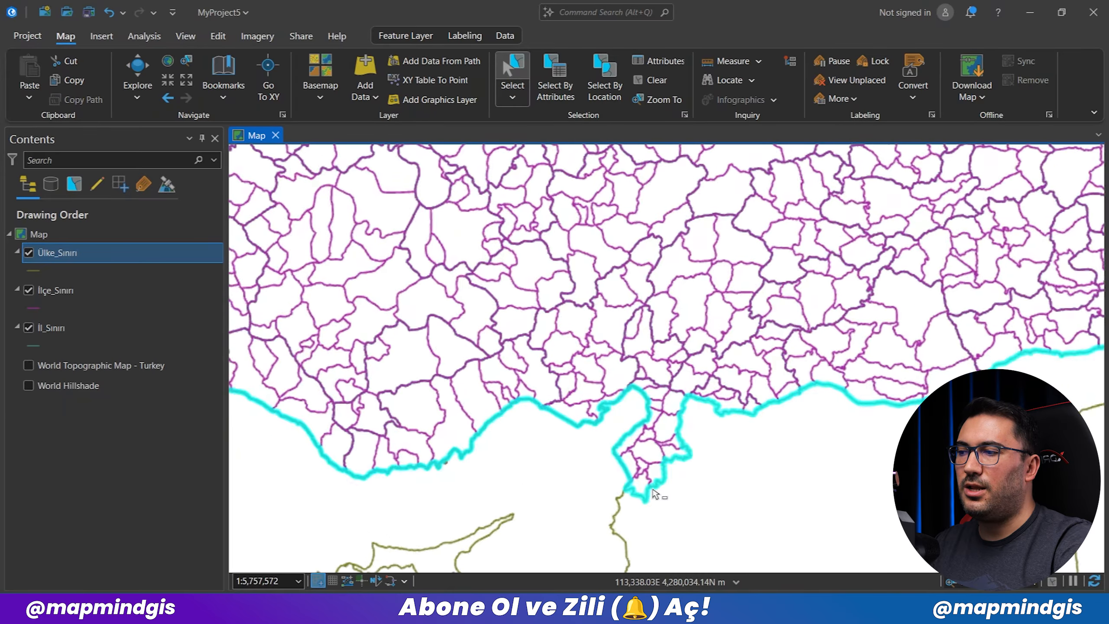
pyautogui.click(647, 493)
pyautogui.scroll(10, 647, 493)
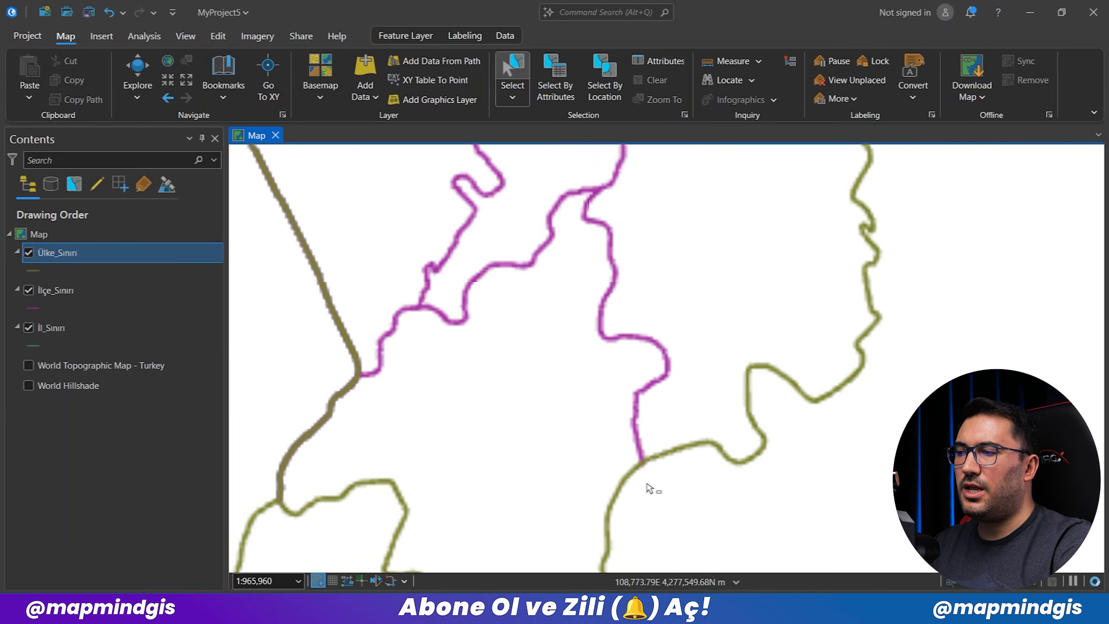
pyautogui.scroll(6, 645, 440)
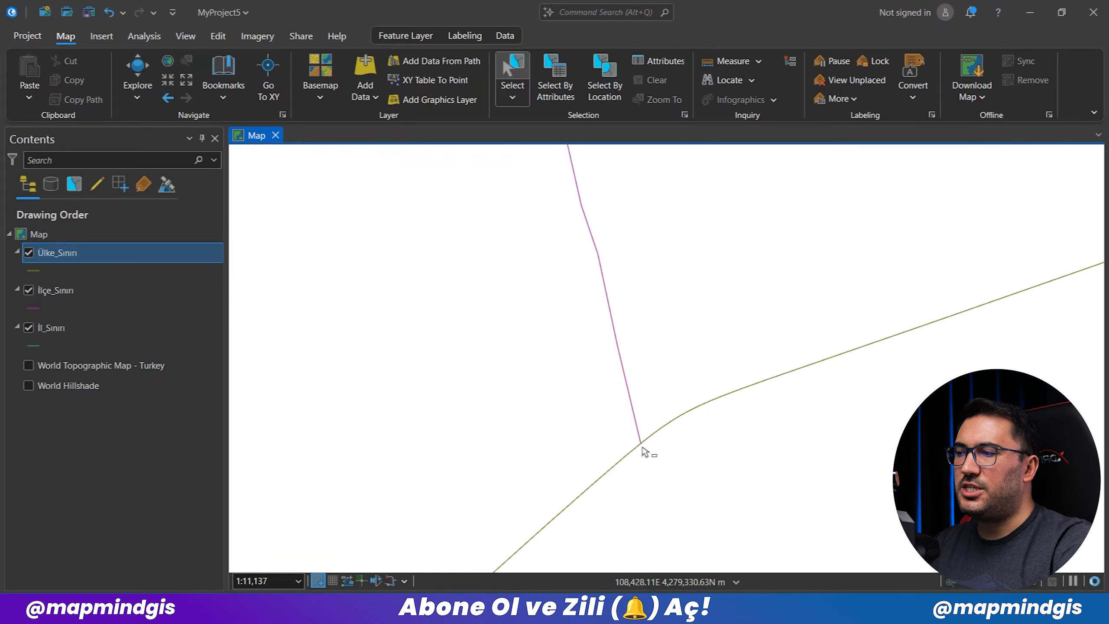
pyautogui.scroll(5, 625, 409)
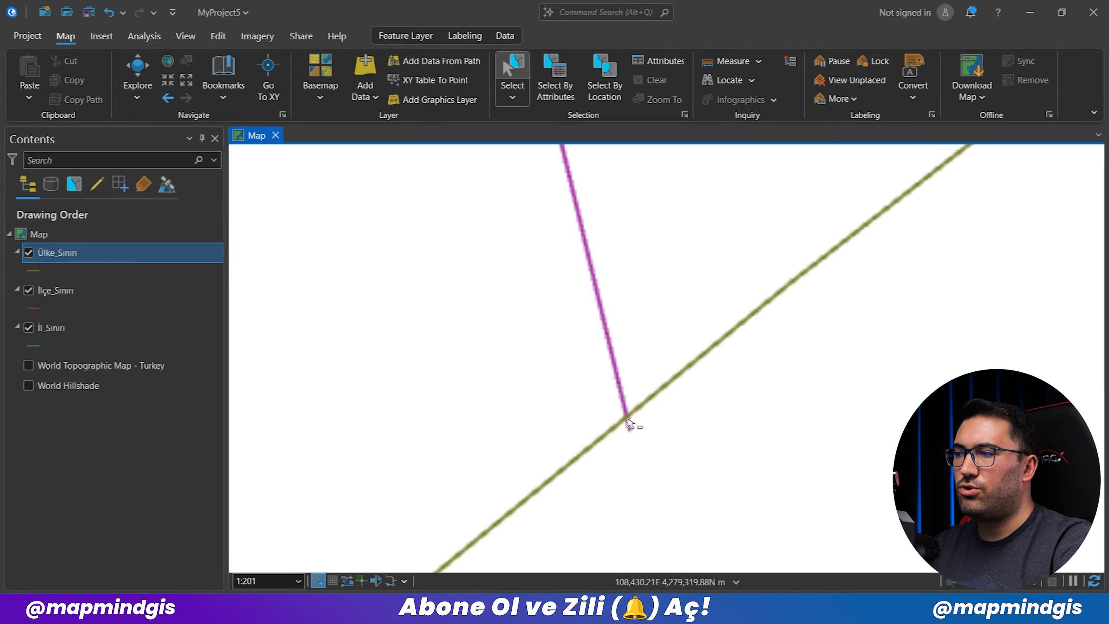
pyautogui.click(634, 444)
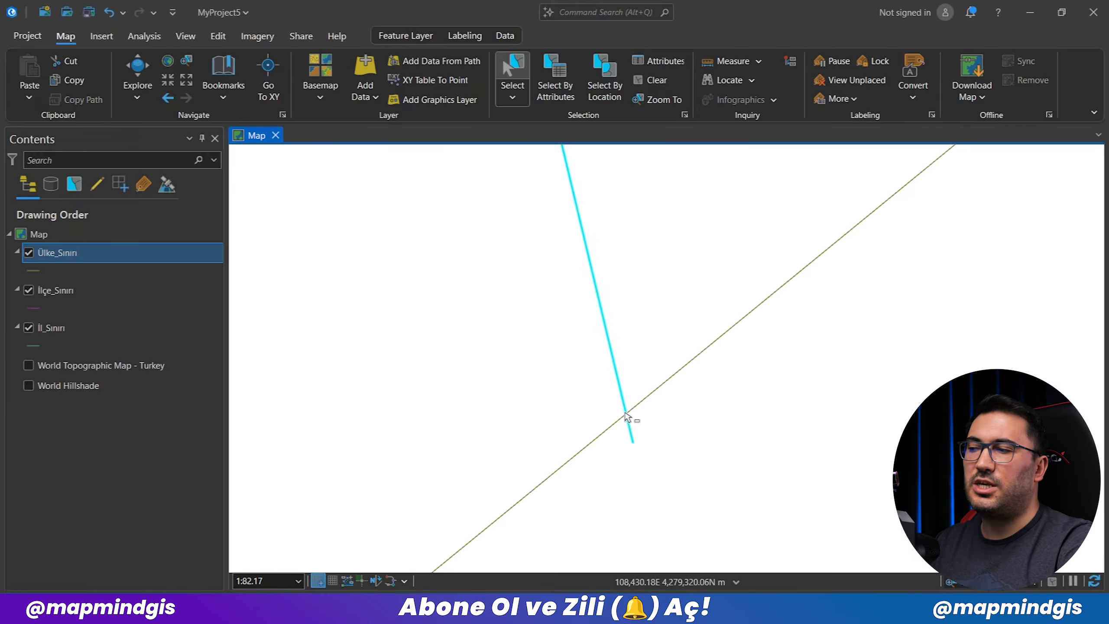
pyautogui.scroll(-1, 627, 418)
pyautogui.scroll(-3, 629, 423)
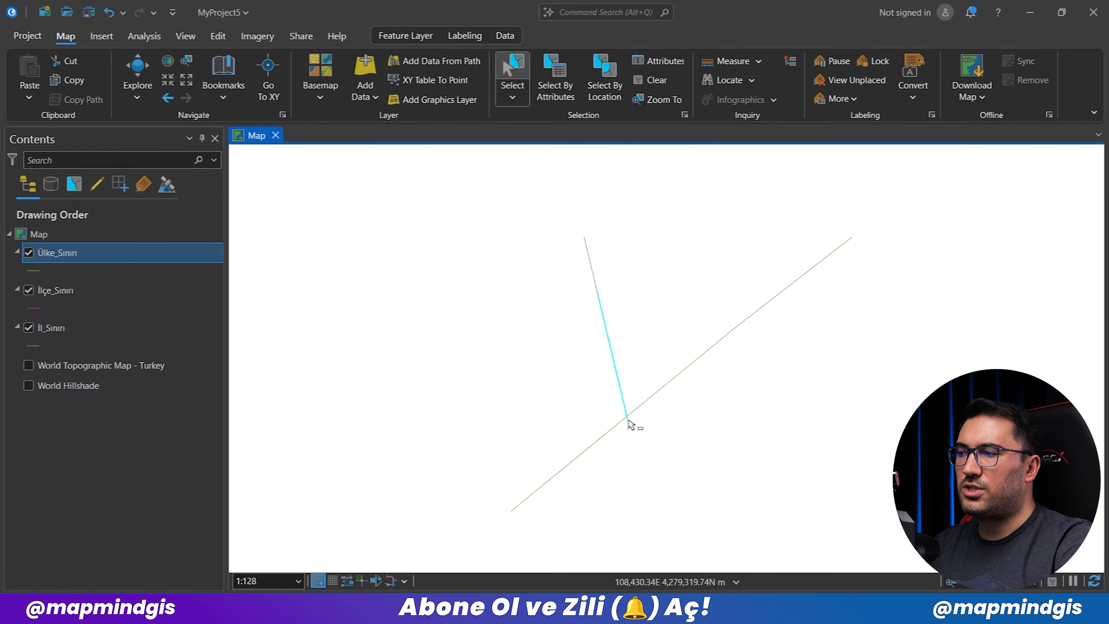
pyautogui.scroll(-5, 633, 451)
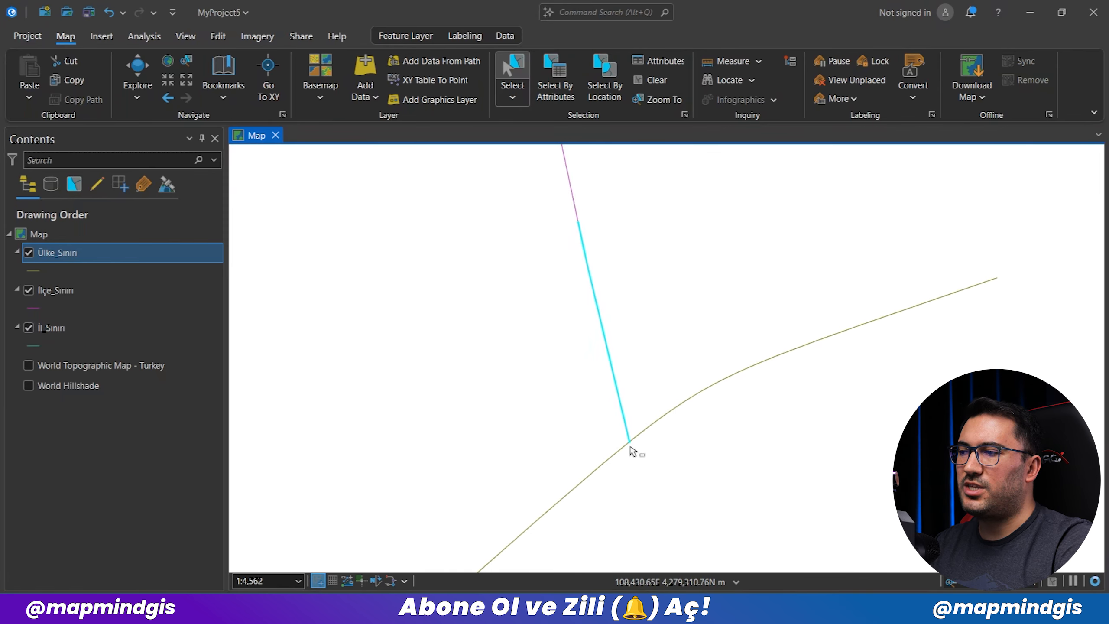
pyautogui.scroll(-5, 633, 450)
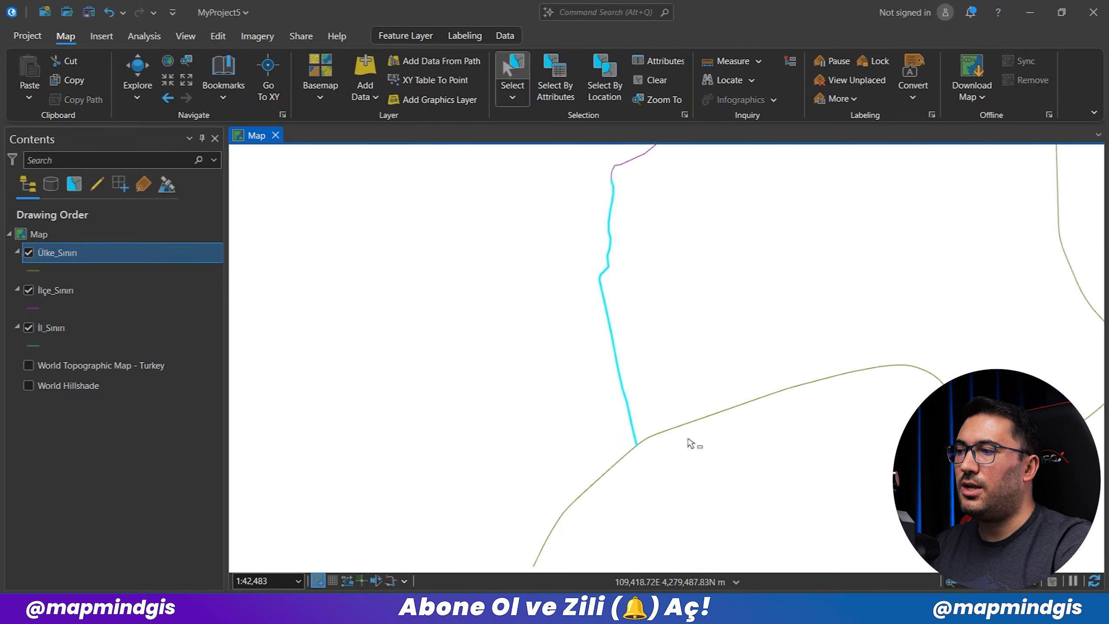
pyautogui.scroll(-4, 697, 448)
# Examine the junction of the district boundary with the coastline just west of the southernmost tip
pyautogui.scroll(10, 464, 378)
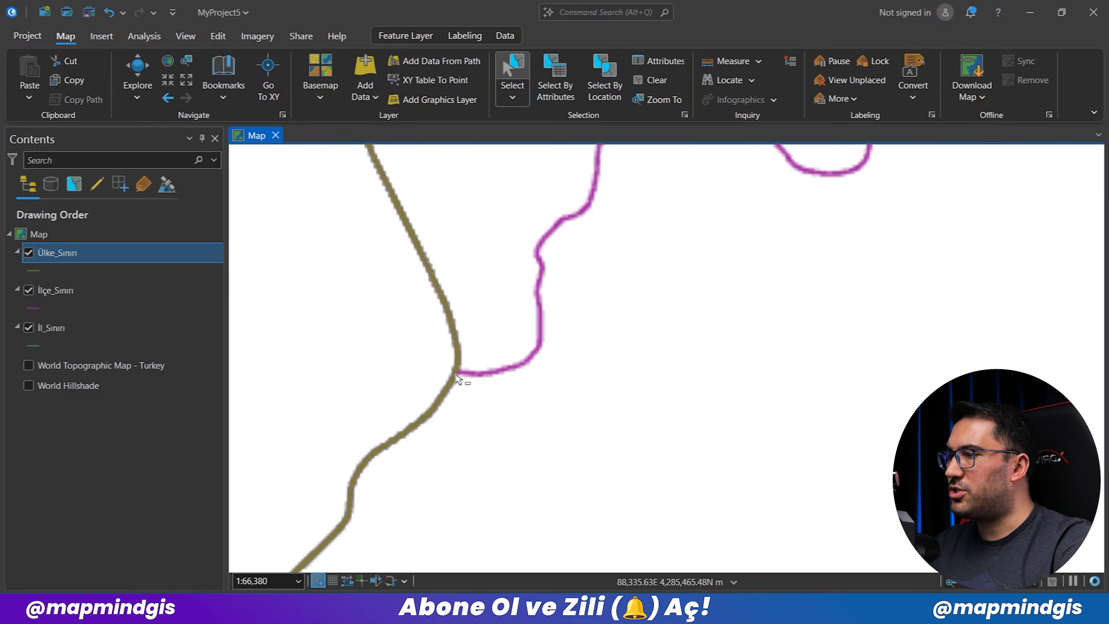
pyautogui.scroll(7, 454, 363)
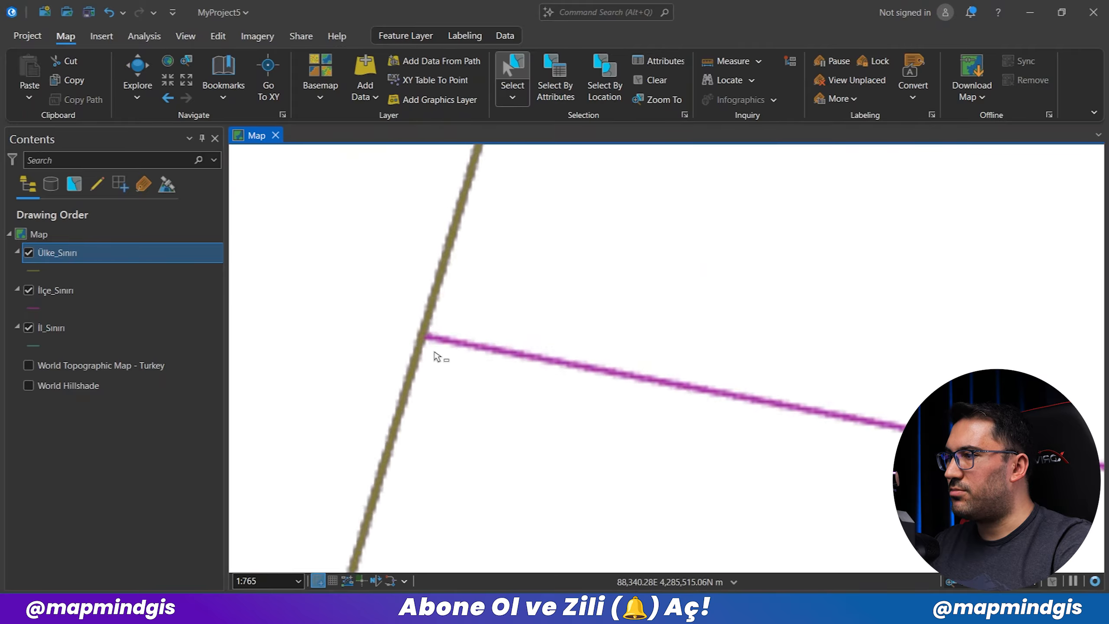
pyautogui.scroll(-20, 644, 411)
# Examine how the district boundary ends at the country border in the southeastern corner, down to the closest scale, and return to the overview
pyautogui.scroll(8, 874, 333)
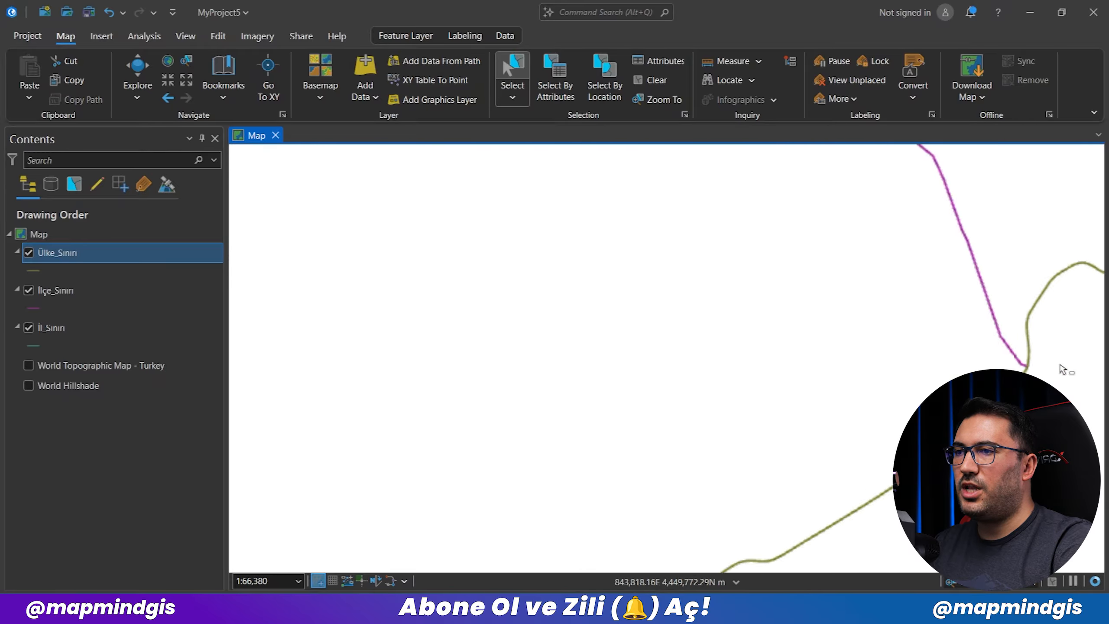
pyautogui.moveTo(1062, 369); pyautogui.dragTo(781, 351)
pyautogui.scroll(8, 768, 352)
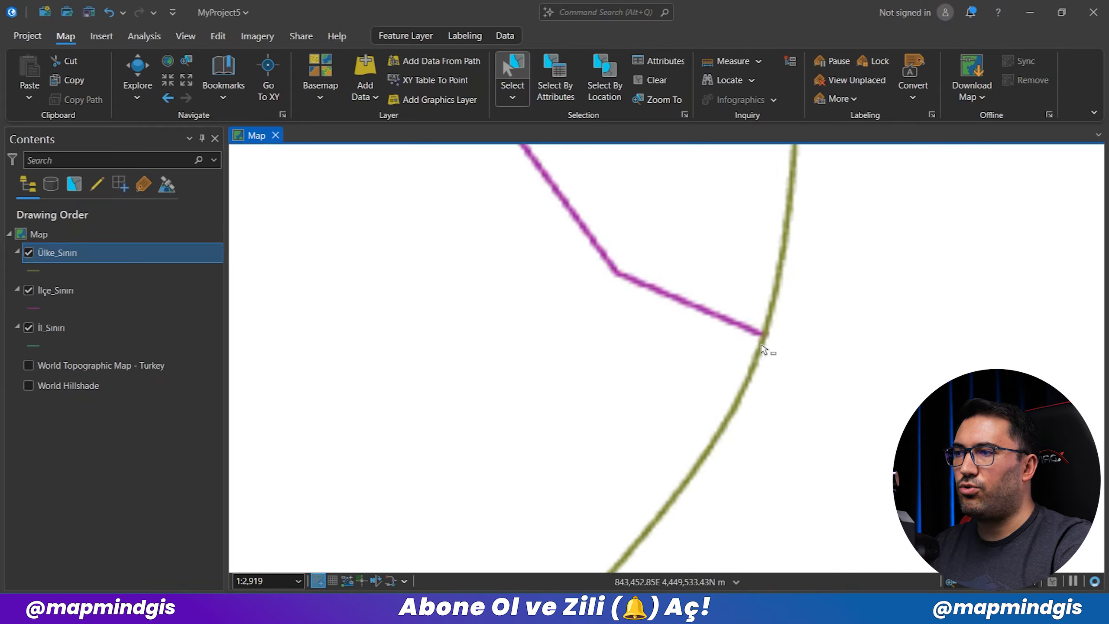
pyautogui.scroll(10, 723, 387)
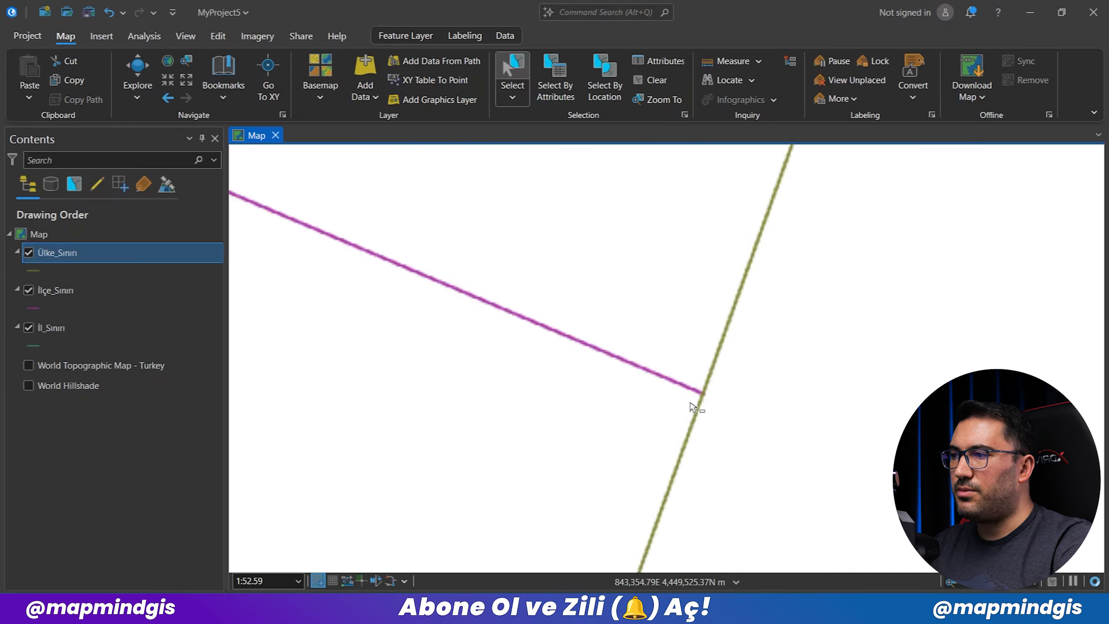
pyautogui.scroll(3, 716, 371)
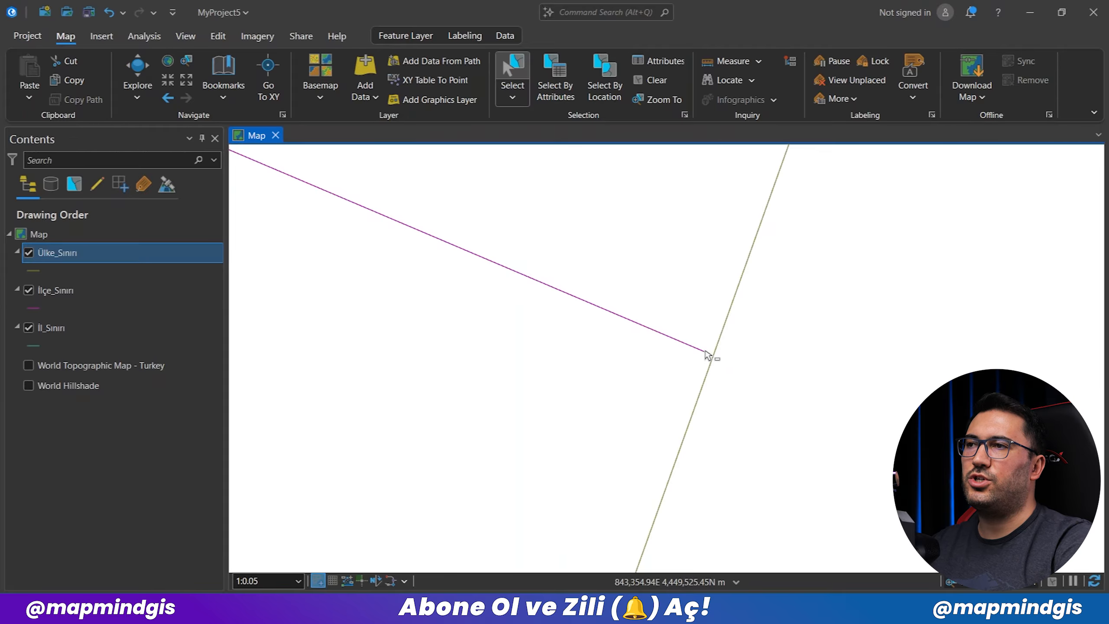
pyautogui.scroll(-5, 701, 377)
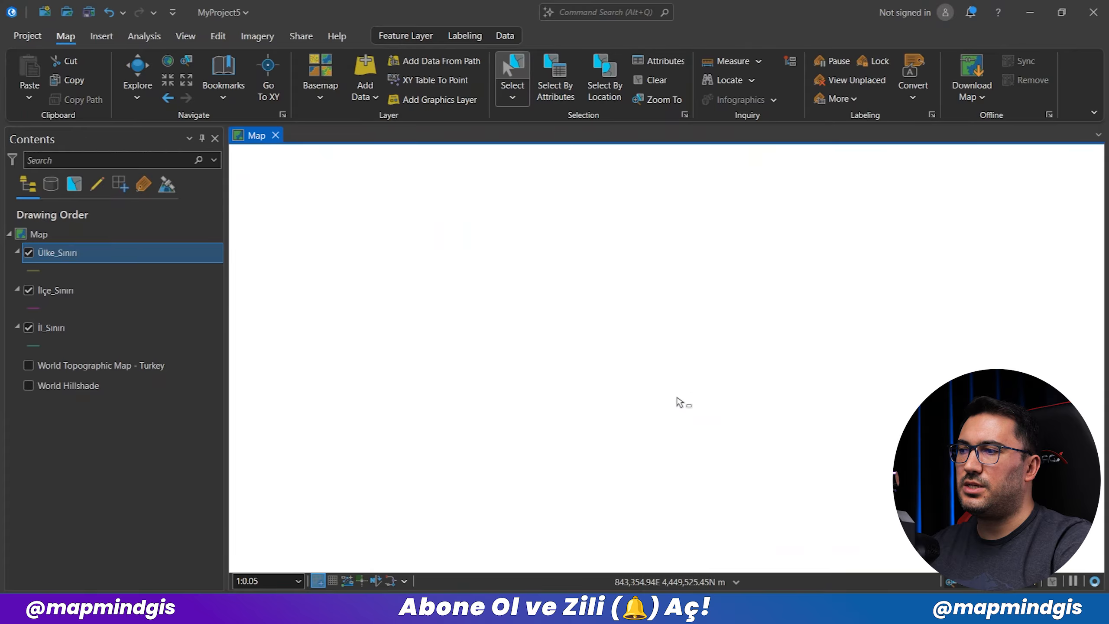
pyautogui.scroll(-3, 657, 446)
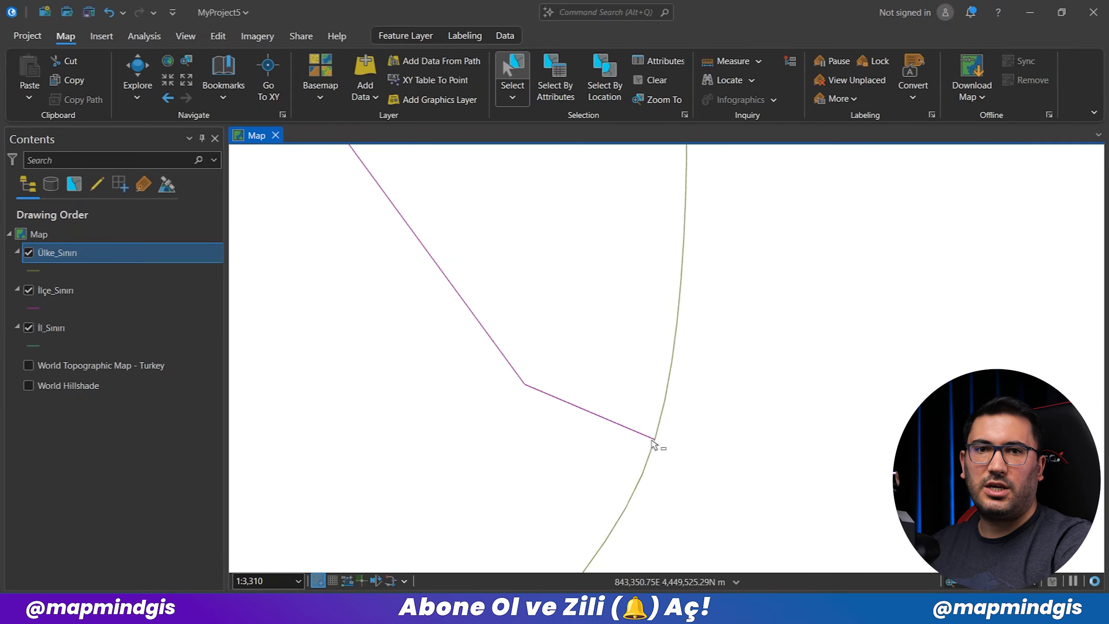
pyautogui.scroll(-6, 637, 474)
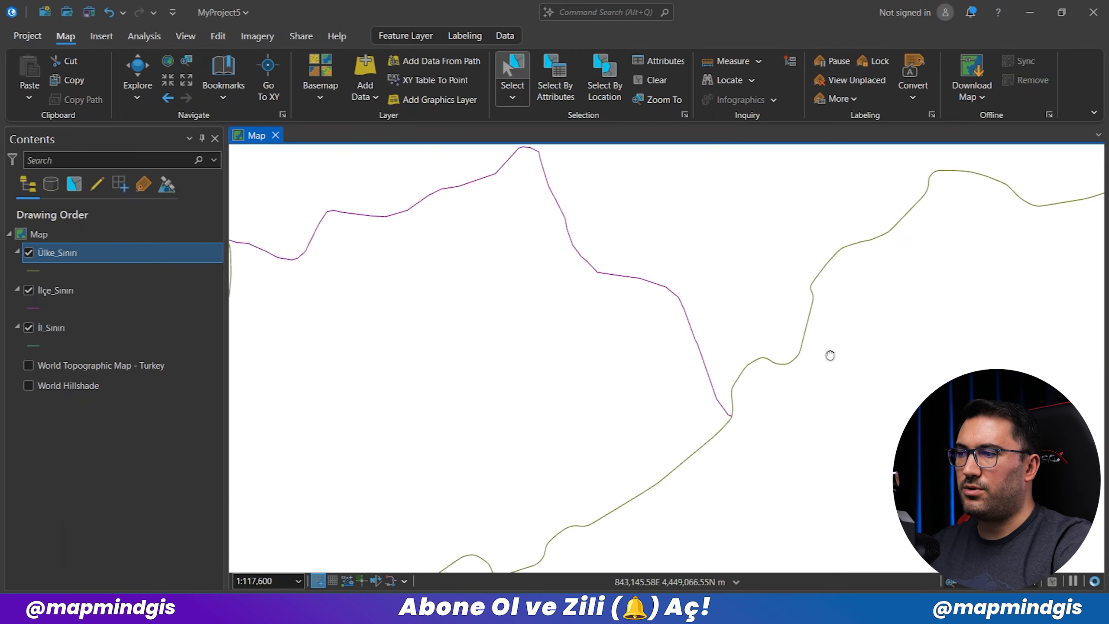
pyautogui.scroll(-4, 829, 350)
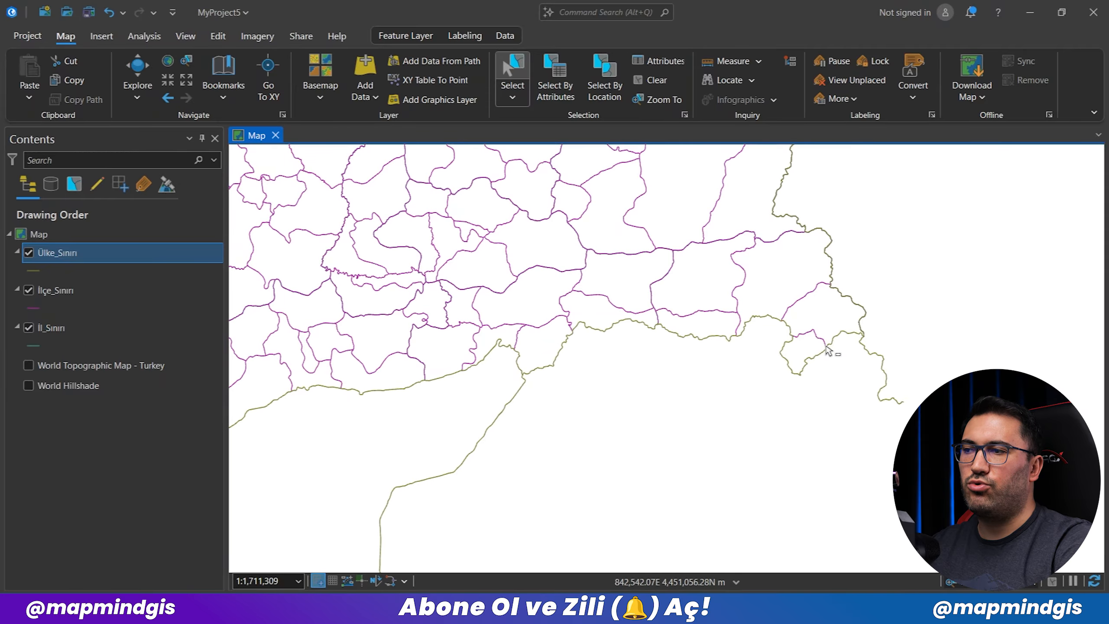
pyautogui.scroll(-3, 716, 362)
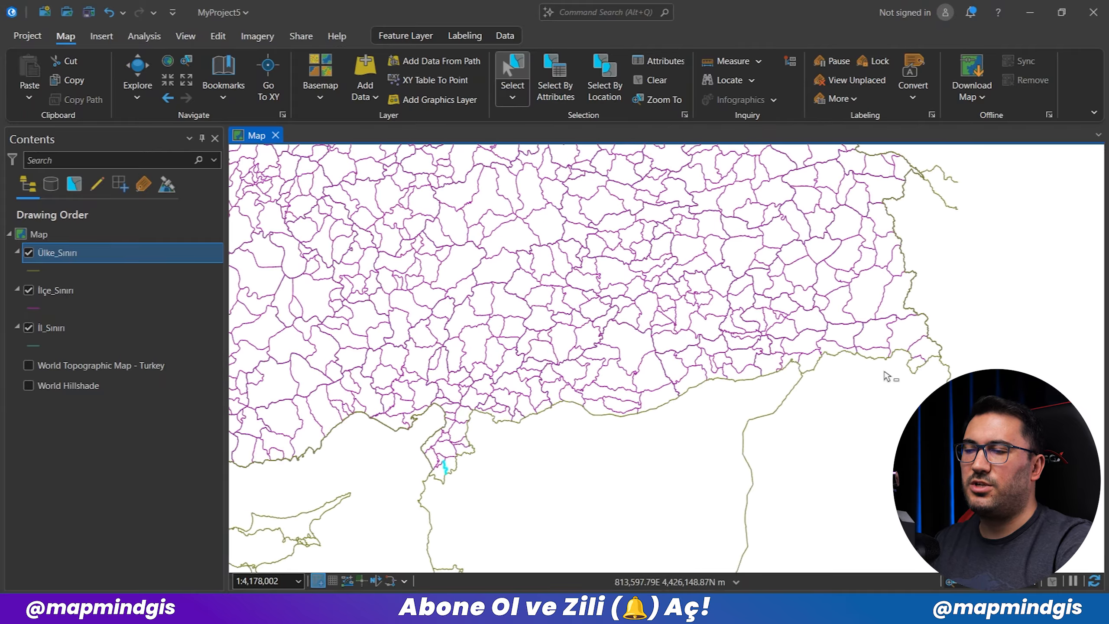
pyautogui.scroll(-2, 776, 441)
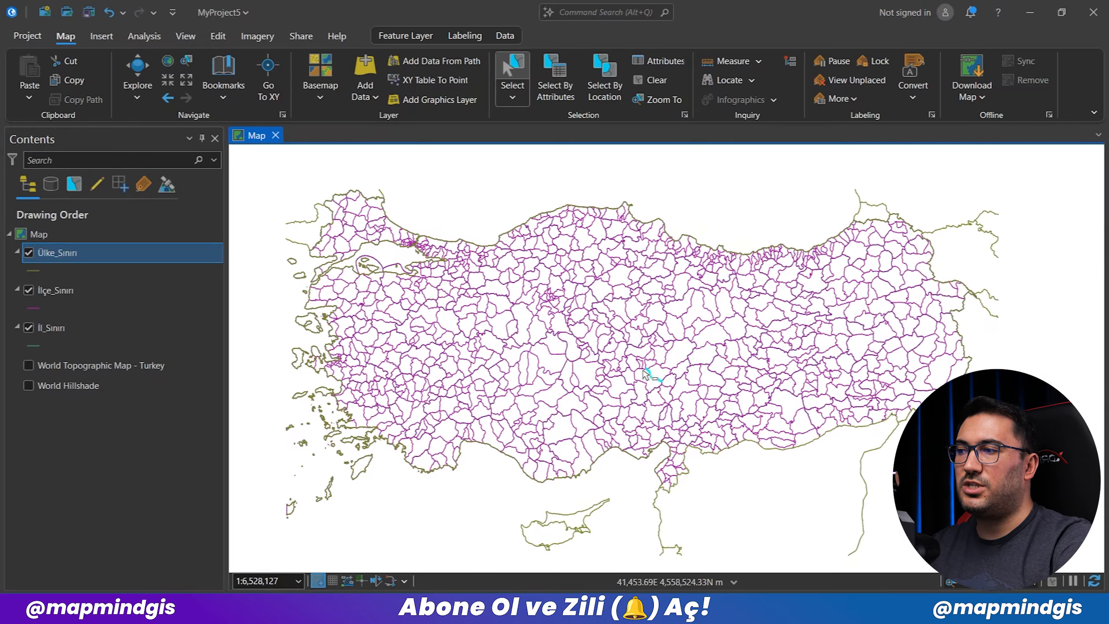
# Open the attribute table of the İlçe_Sınırı layer to check its fields
pyautogui.rightClick(45, 253)
pyautogui.press('Escape')
pyautogui.keyDown('ctrl'); pyautogui.click(52, 290); pyautogui.keyUp('ctrl')
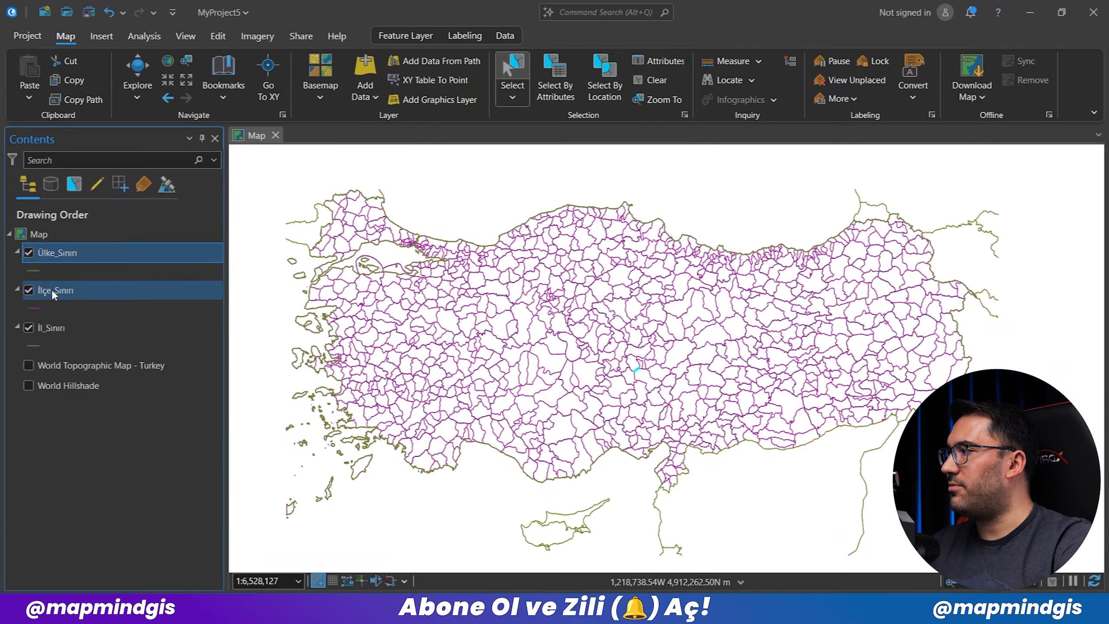
pyautogui.rightClick(52, 290)
pyautogui.click(113, 181)
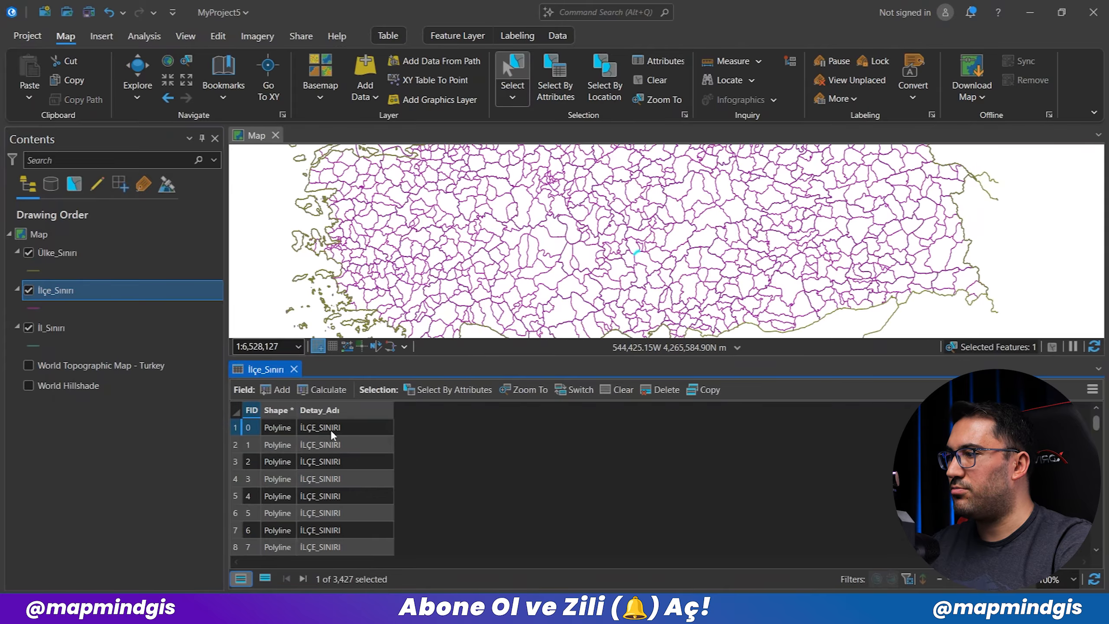
# View the İl_Sınırı layer's attribute table and close both open tables
pyautogui.rightClick(55, 329)
pyautogui.click(122, 87)
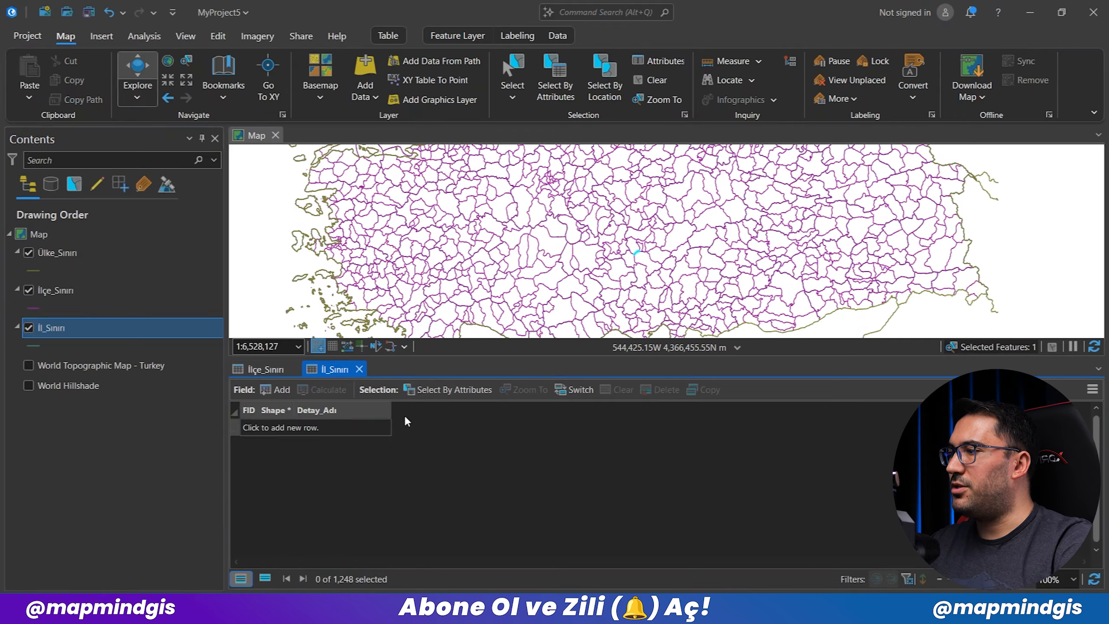
pyautogui.click(359, 369)
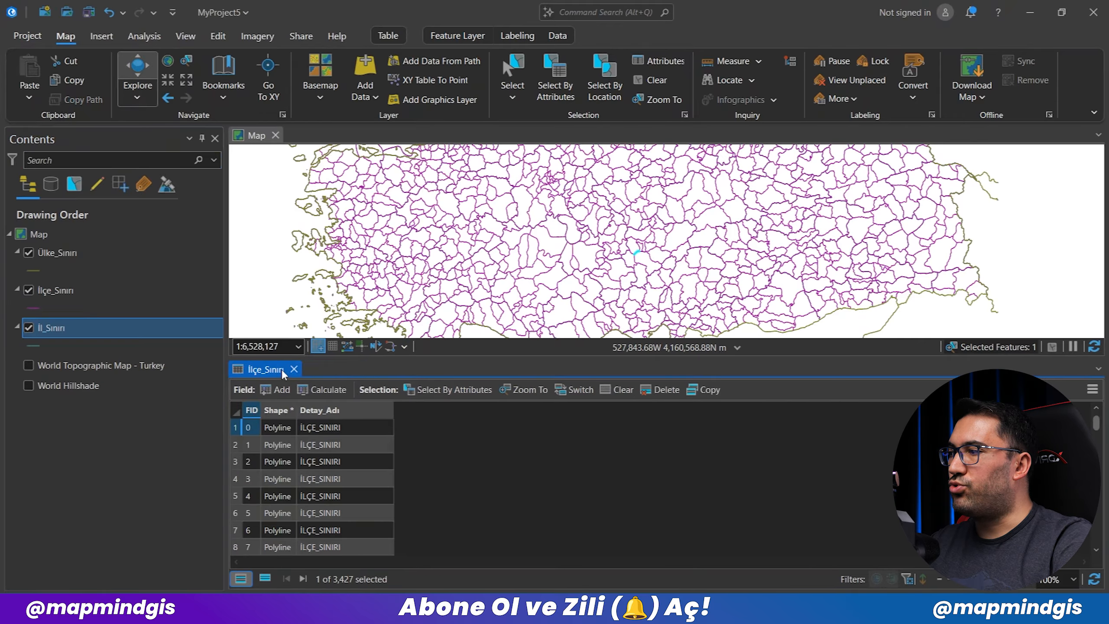
pyautogui.click(294, 369)
# Add the Yerlesim_Noktas.shp point shapefile from the İl_İlçe_Sınır_ve_Yerleşim_Verisi folder to the map
pyautogui.click(365, 94)
pyautogui.click(403, 118)
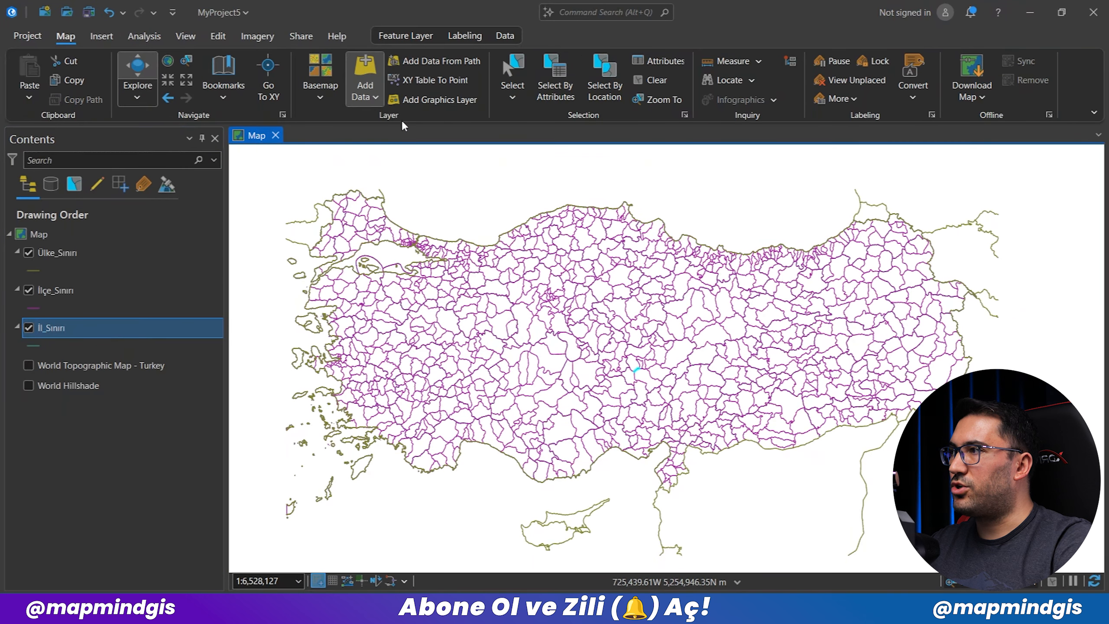
pyautogui.click(555, 285)
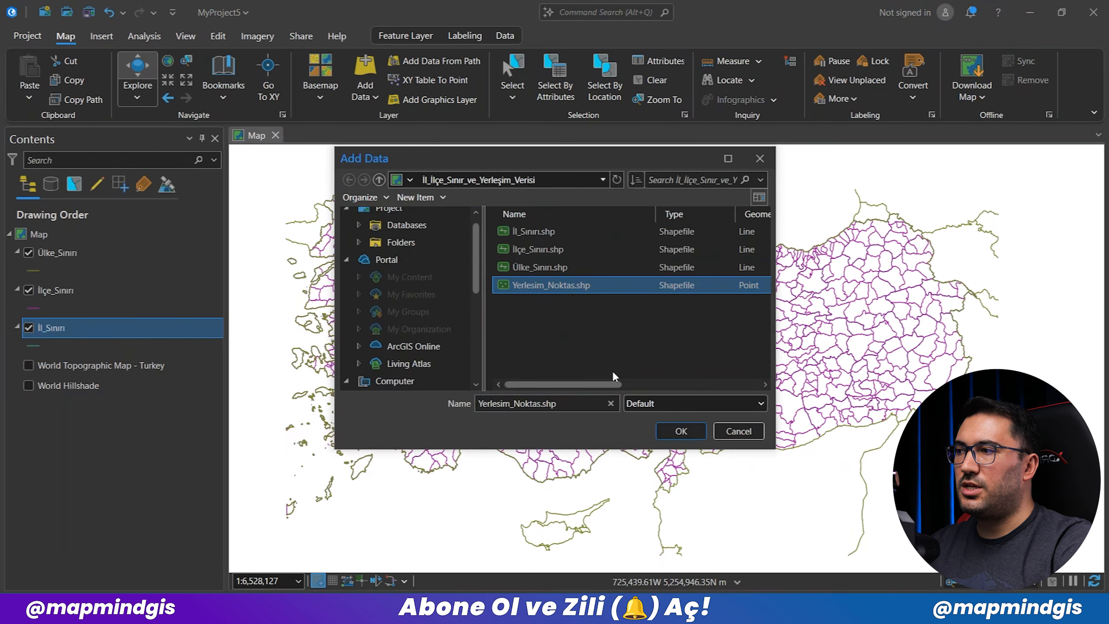
pyautogui.click(676, 426)
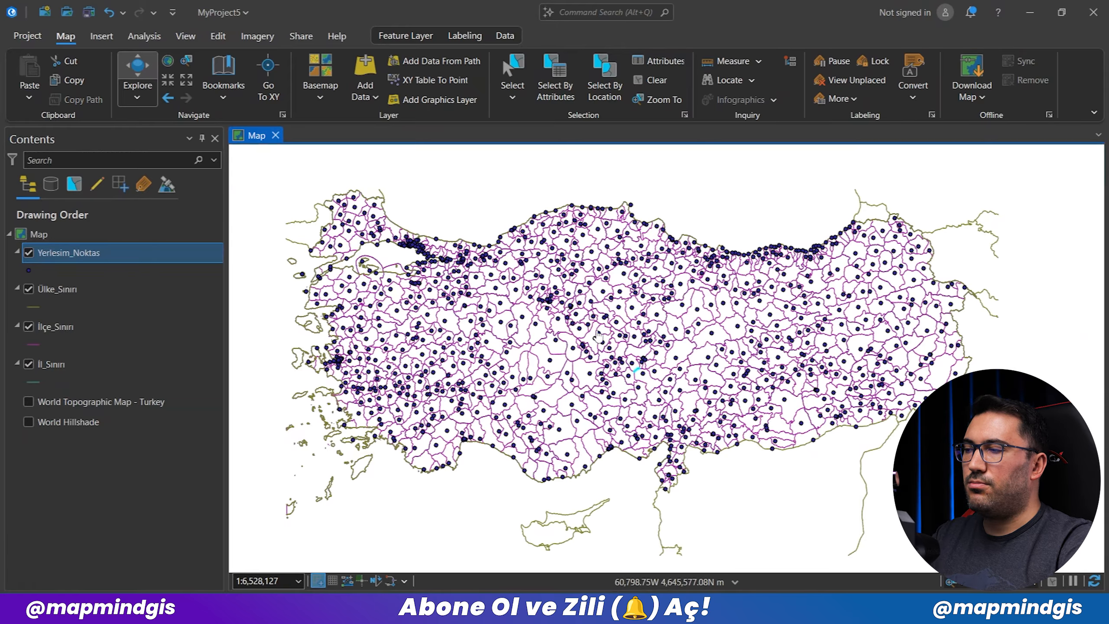
# Open the Yerlesim_Noktas attribute table and look through its KATEGORI and Adı values
pyautogui.rightClick(85, 249)
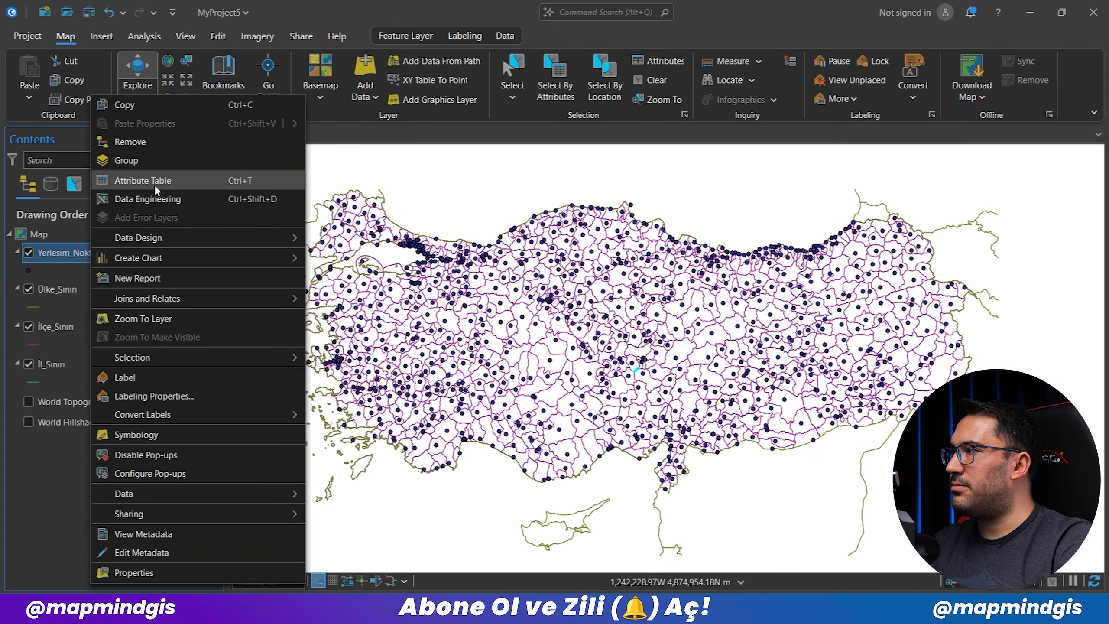
pyautogui.click(154, 180)
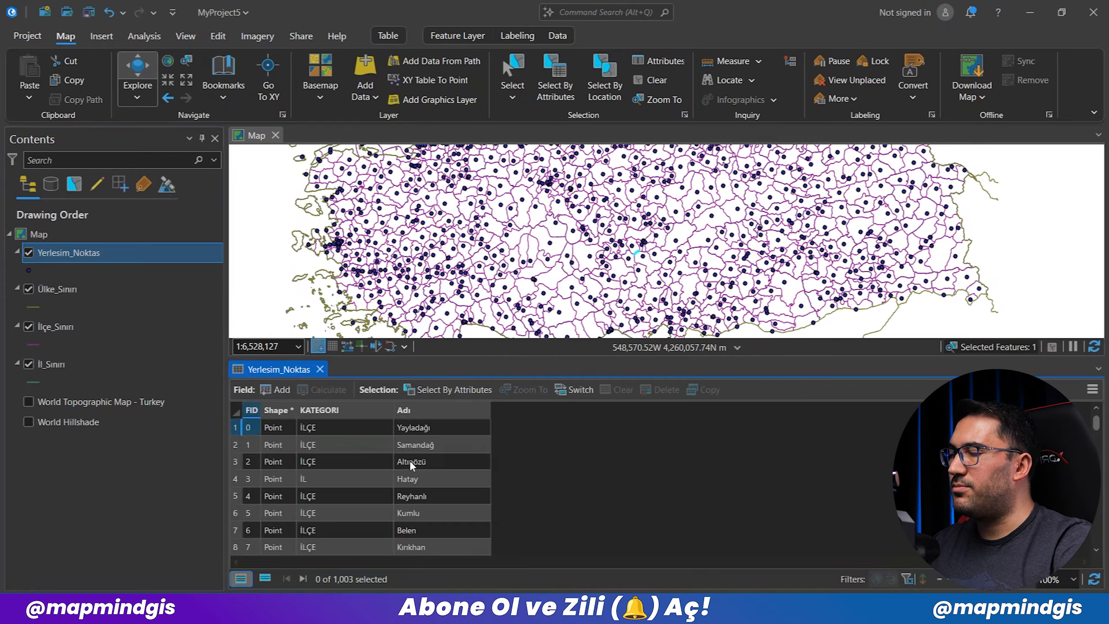
pyautogui.scroll(-10, 410, 464)
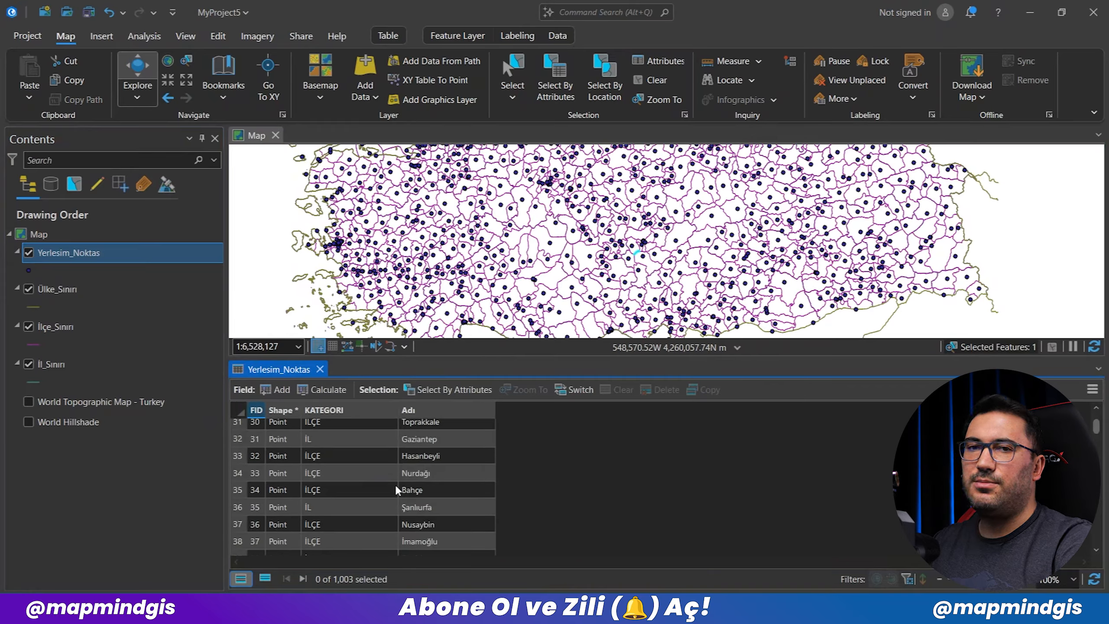
pyautogui.scroll(3, 393, 481)
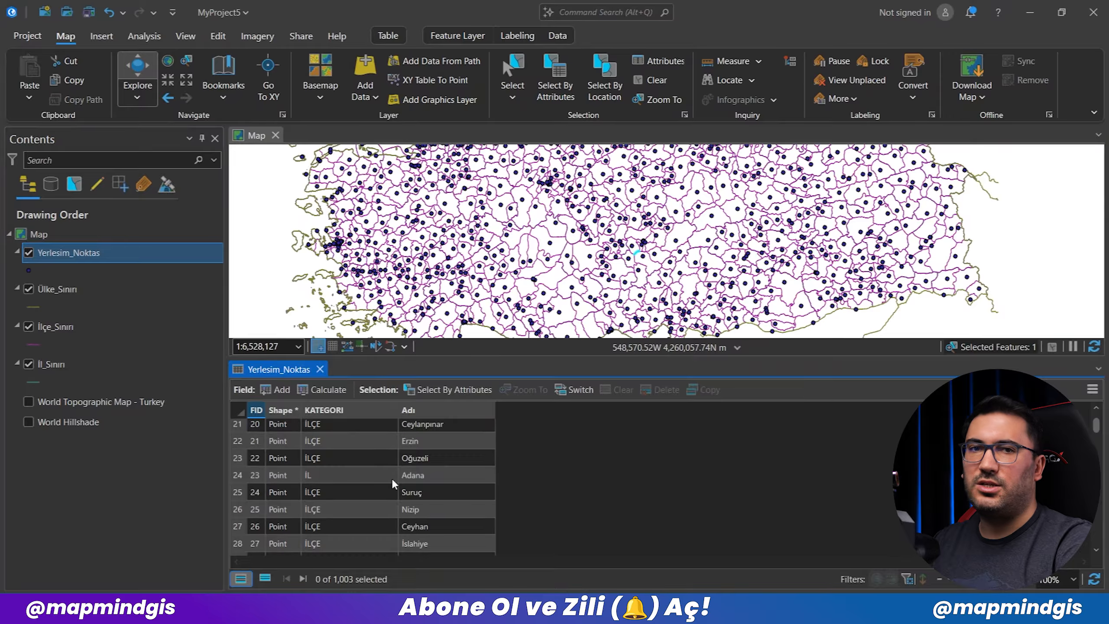
pyautogui.scroll(5, 393, 479)
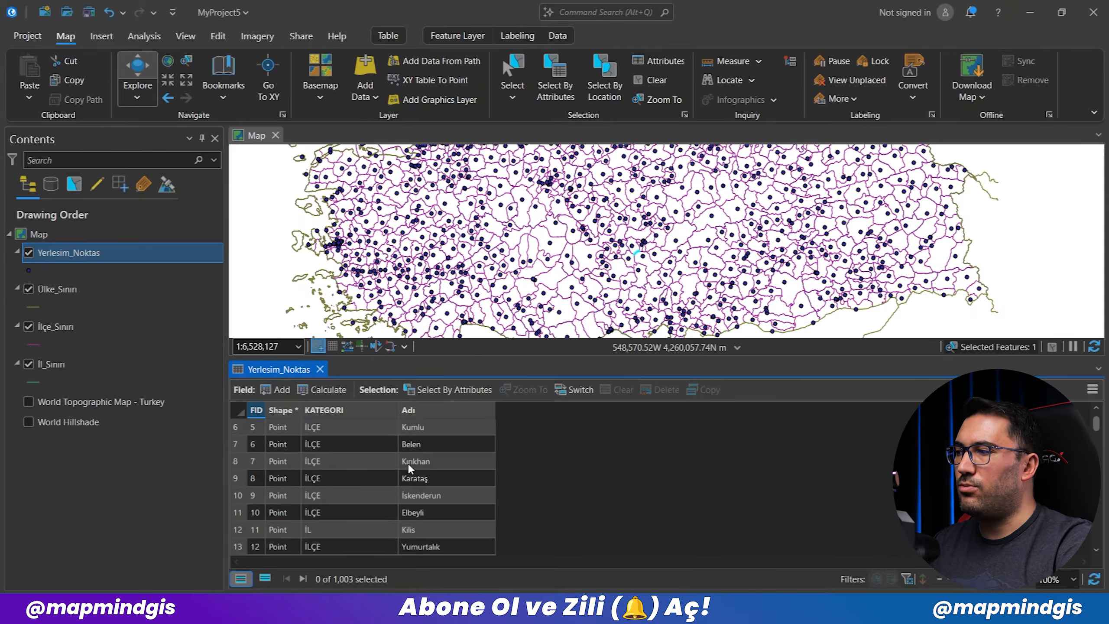
pyautogui.scroll(2, 390, 470)
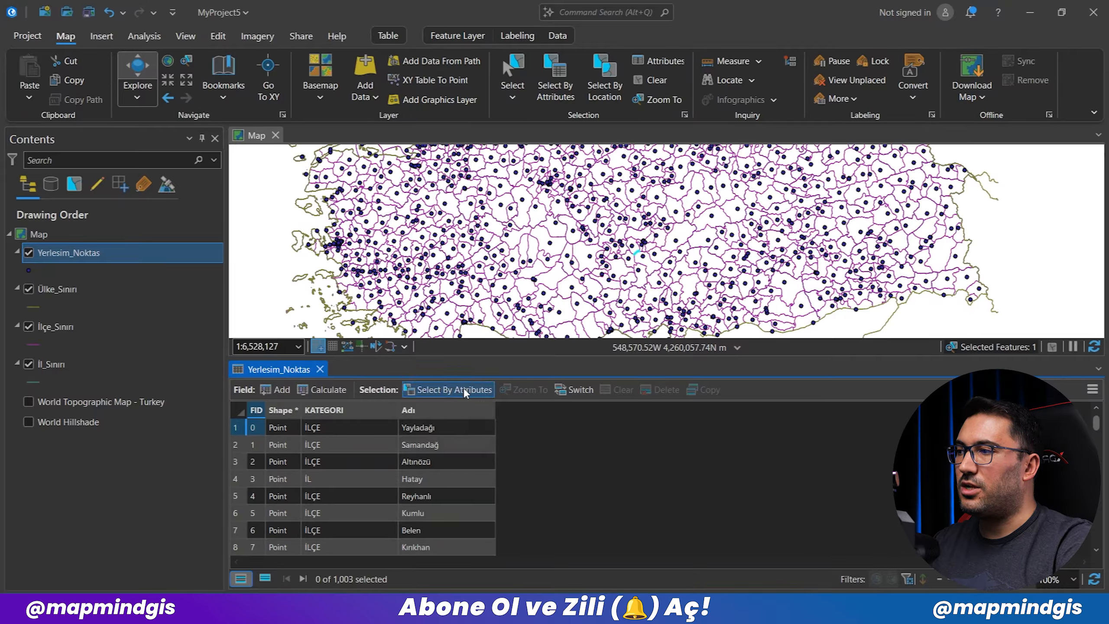
# Enlarge the map area above the table and examine the clustered settlement points beside the district boundary north of the selected line
pyautogui.click(725, 334)
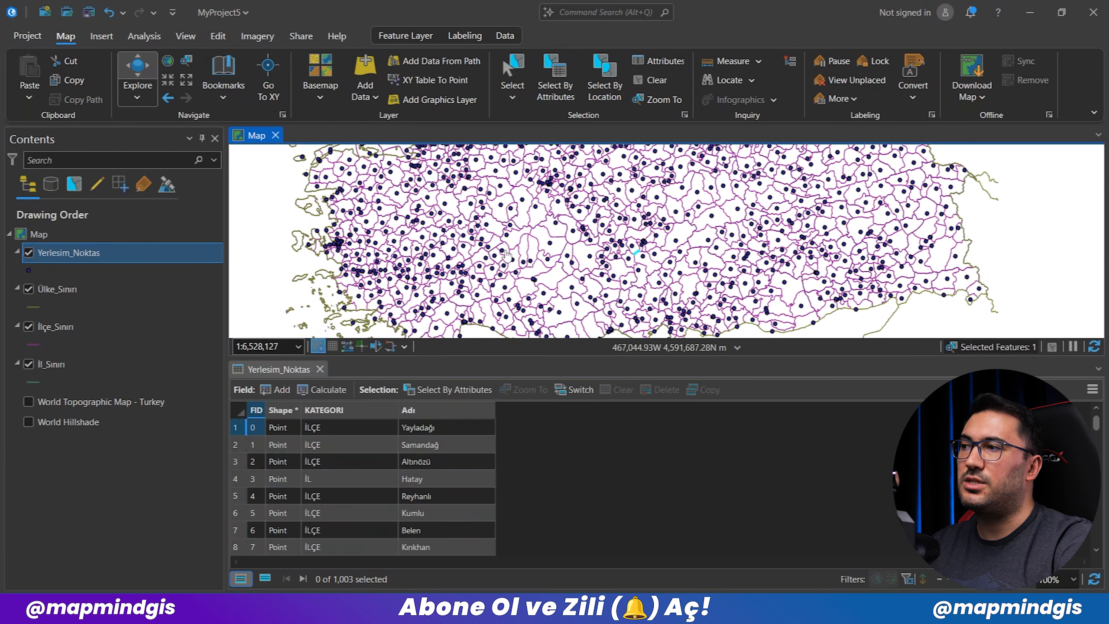
pyautogui.moveTo(621, 358); pyautogui.dragTo(628, 425)
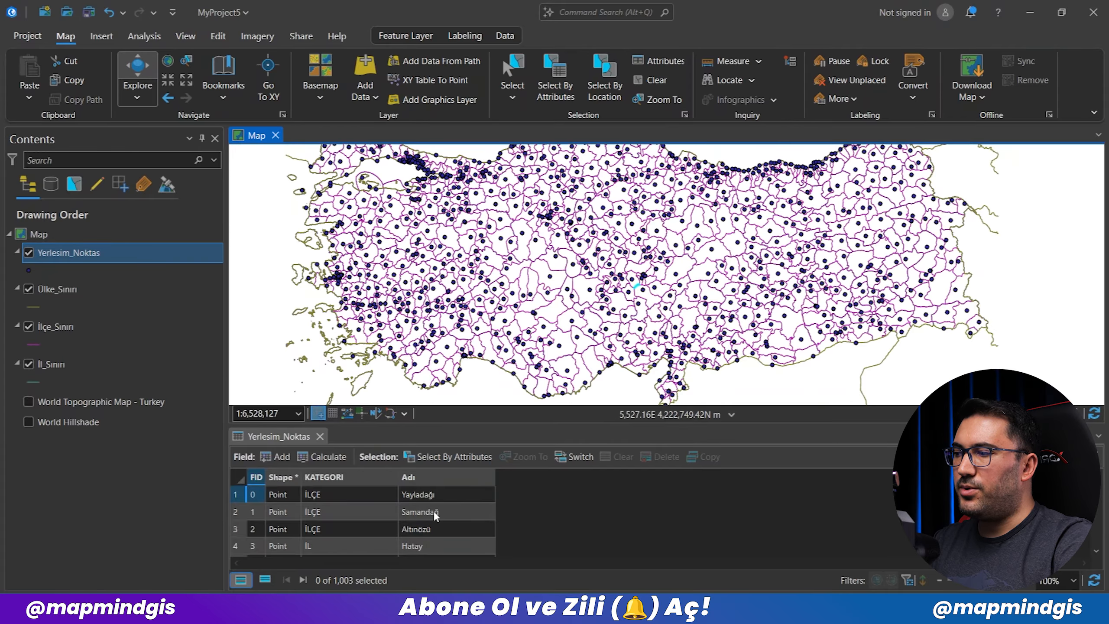
pyautogui.scroll(2, 592, 289)
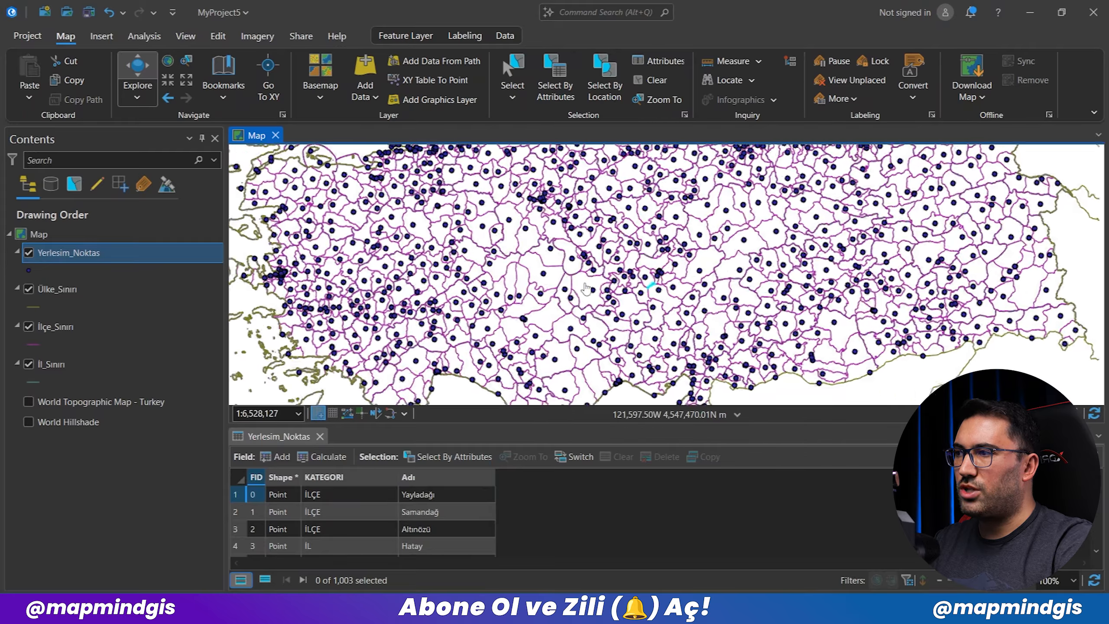
pyautogui.scroll(2, 592, 289)
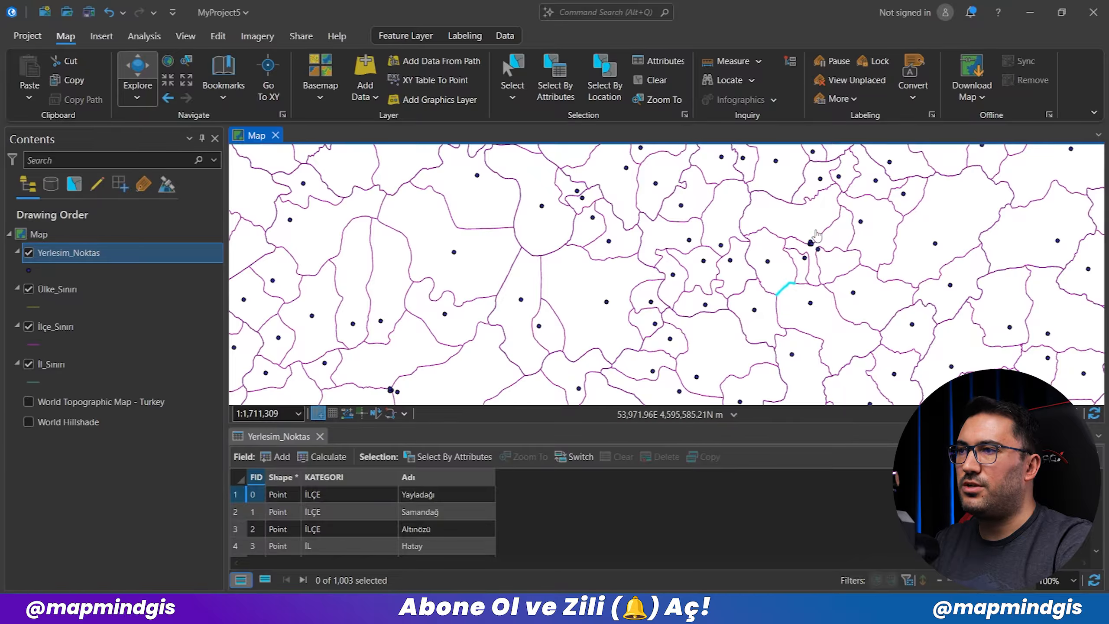
pyautogui.scroll(5, 817, 235)
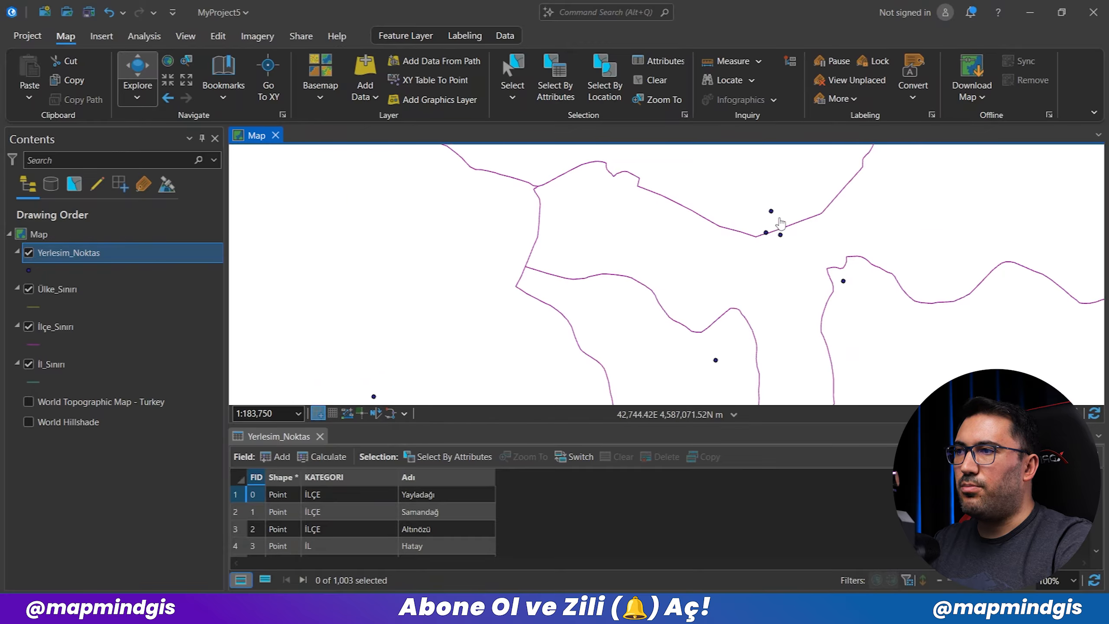
pyautogui.scroll(4, 771, 247)
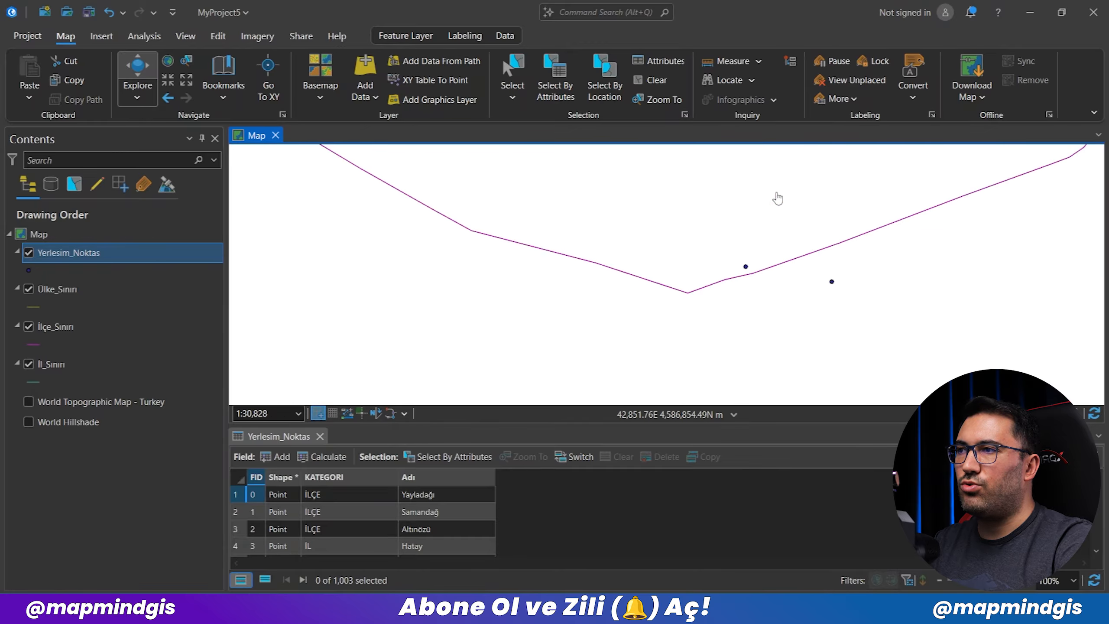
pyautogui.moveTo(781, 198); pyautogui.dragTo(698, 305)
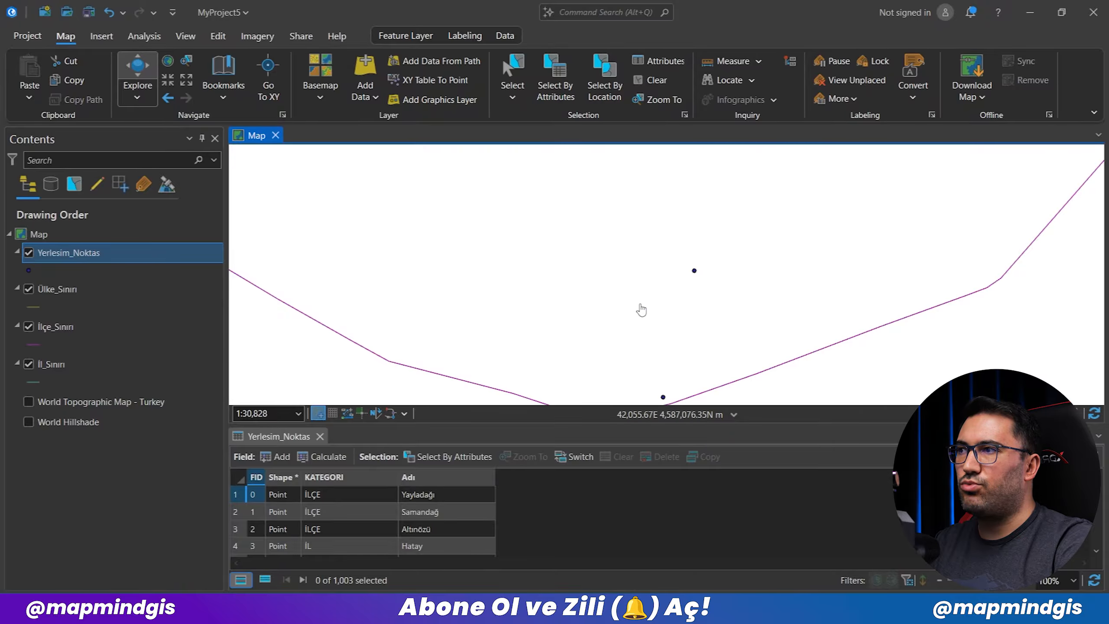
pyautogui.scroll(-6, 632, 314)
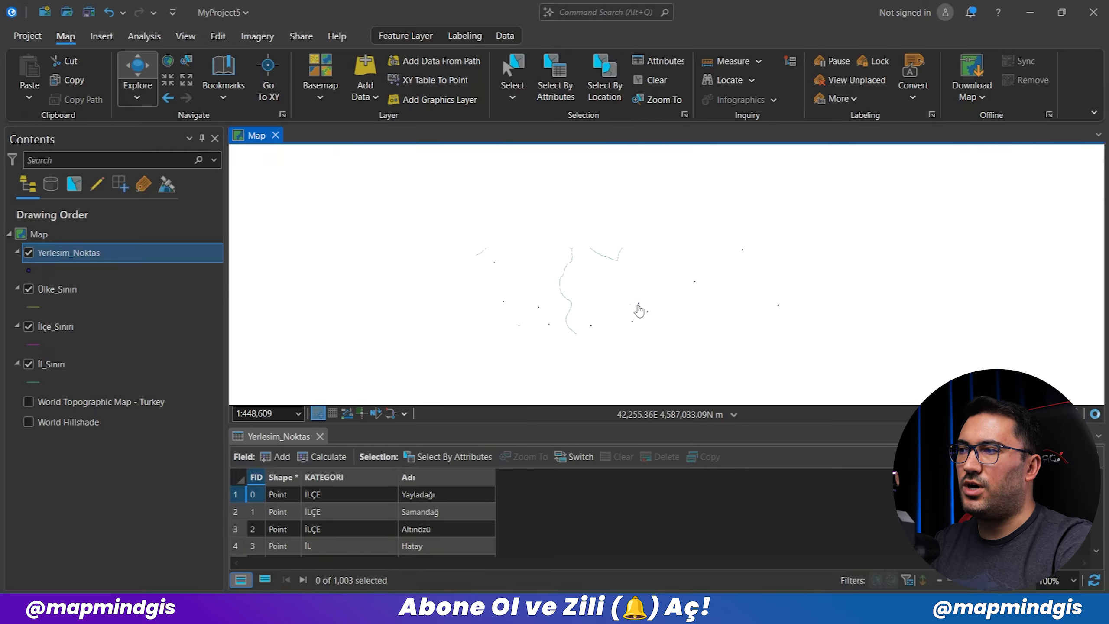
pyautogui.scroll(-3, 639, 313)
pyautogui.moveTo(848, 250); pyautogui.dragTo(833, 217)
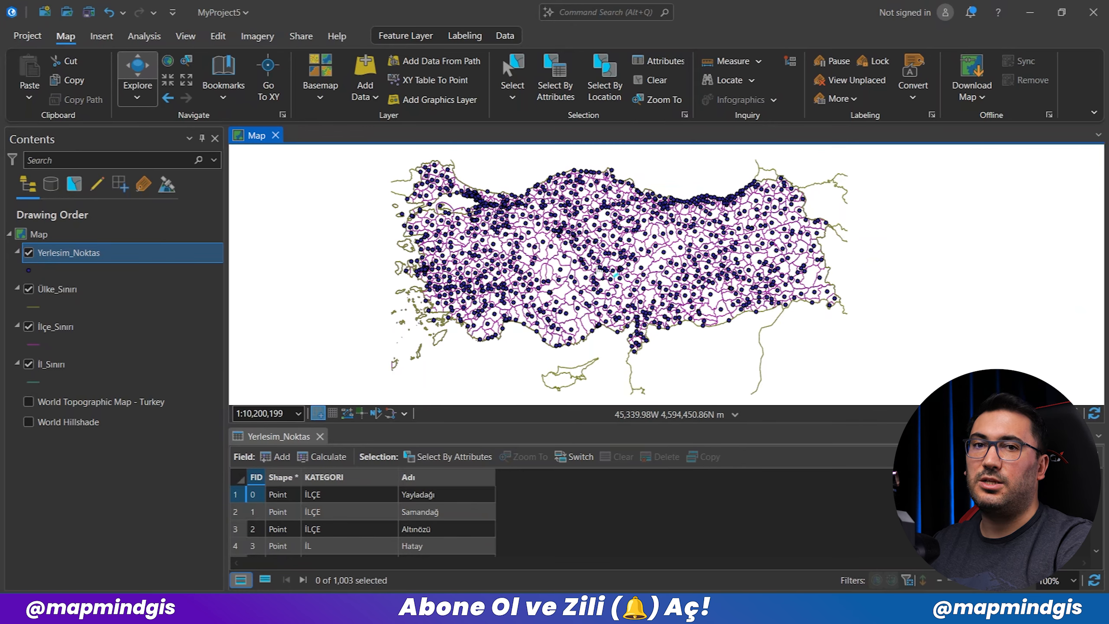
# Examine the settlement points around the eastern end of the northwestern gulf at close scale and return to the country overview
pyautogui.scroll(6, 469, 256)
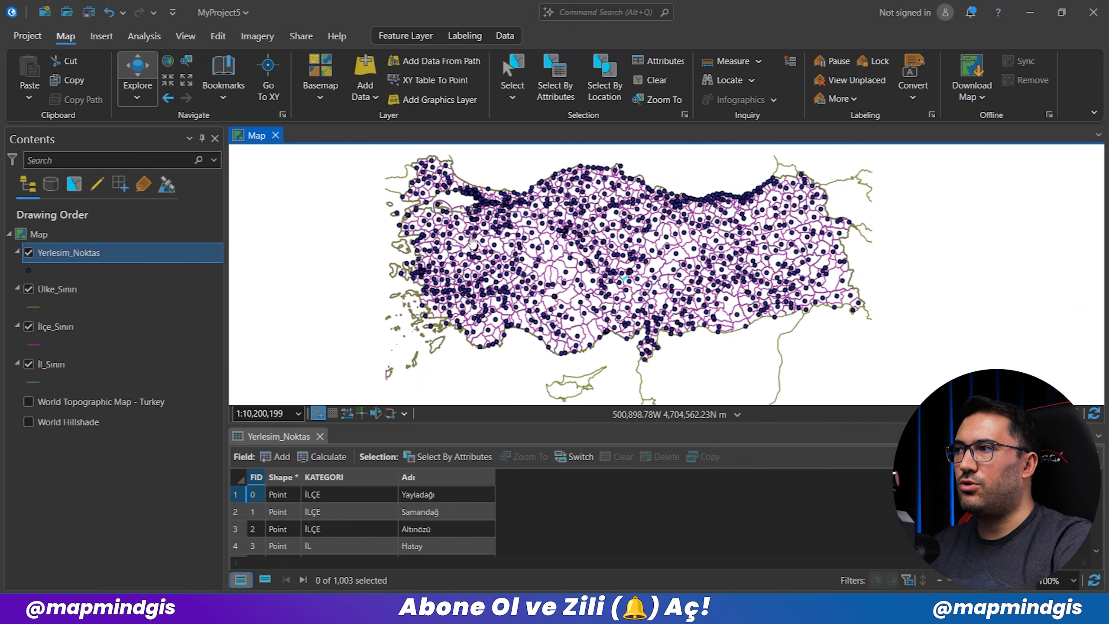
pyautogui.scroll(6, 502, 308)
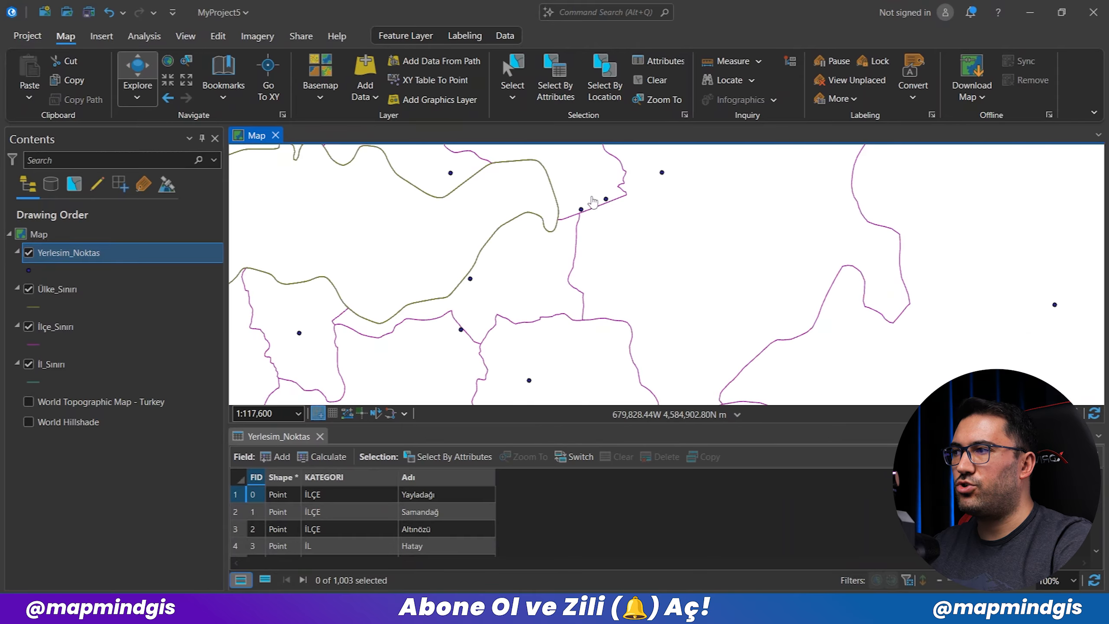
pyautogui.scroll(-4, 512, 285)
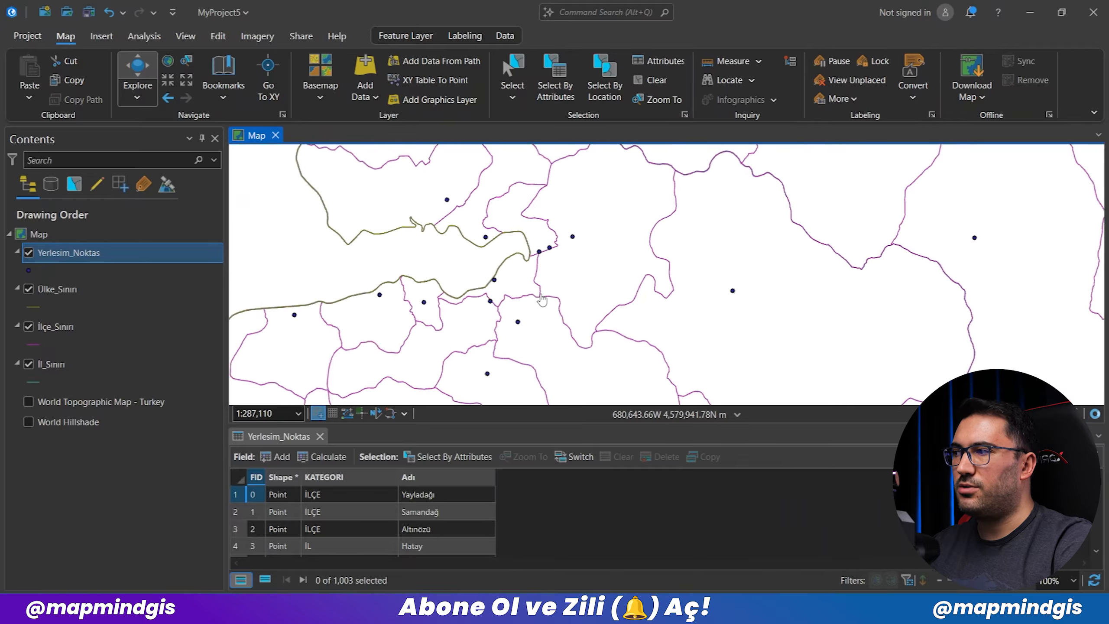
pyautogui.scroll(-4, 548, 309)
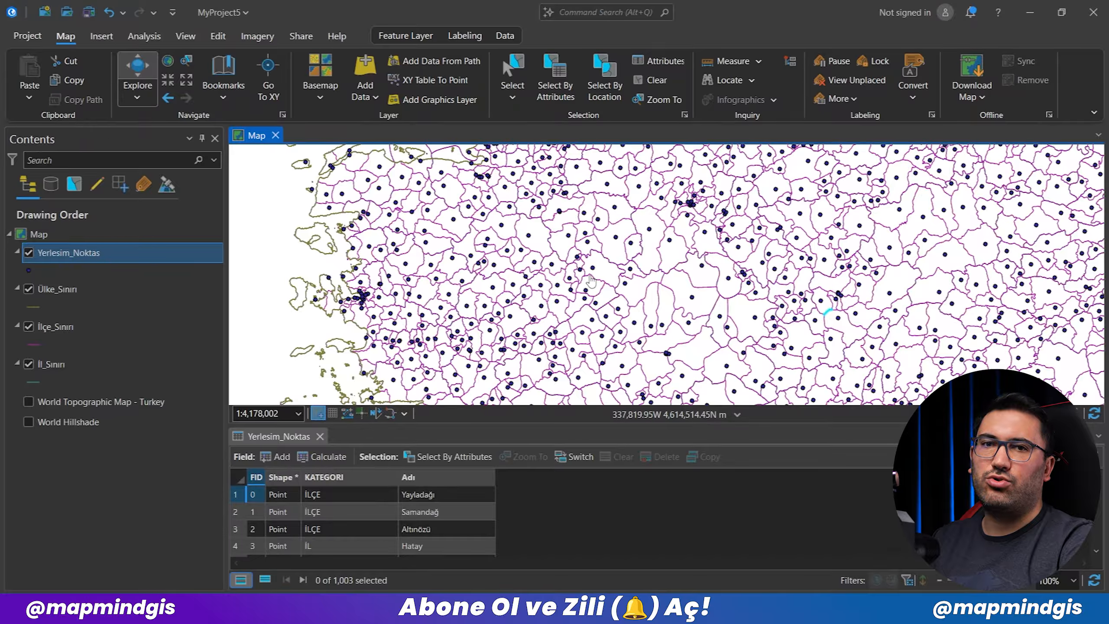
pyautogui.scroll(-1, 591, 281)
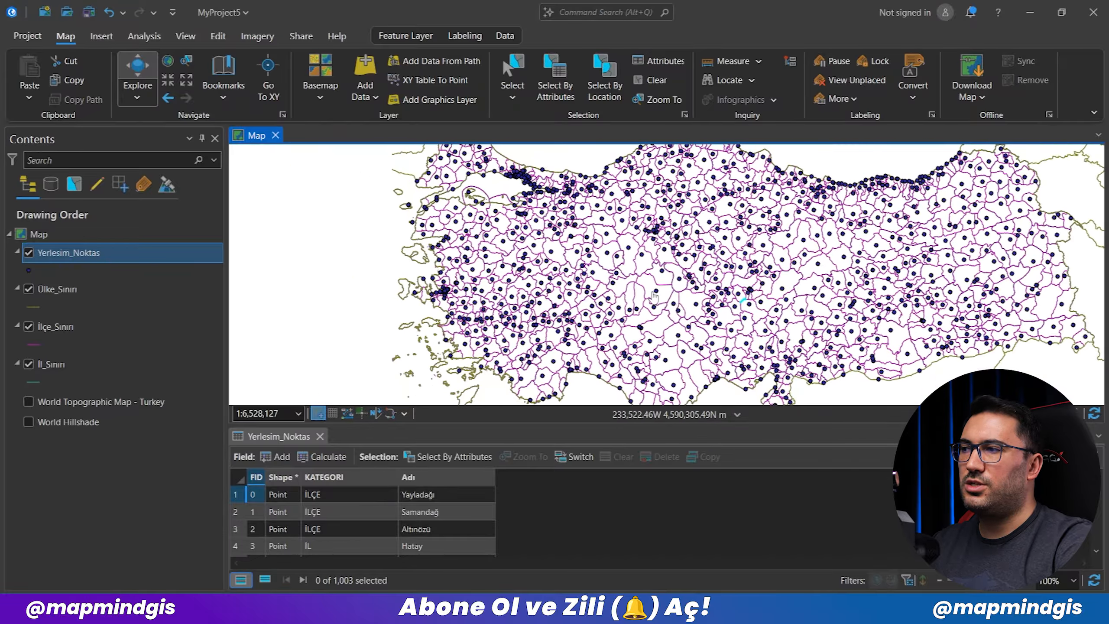
pyautogui.moveTo(747, 304); pyautogui.dragTo(656, 302)
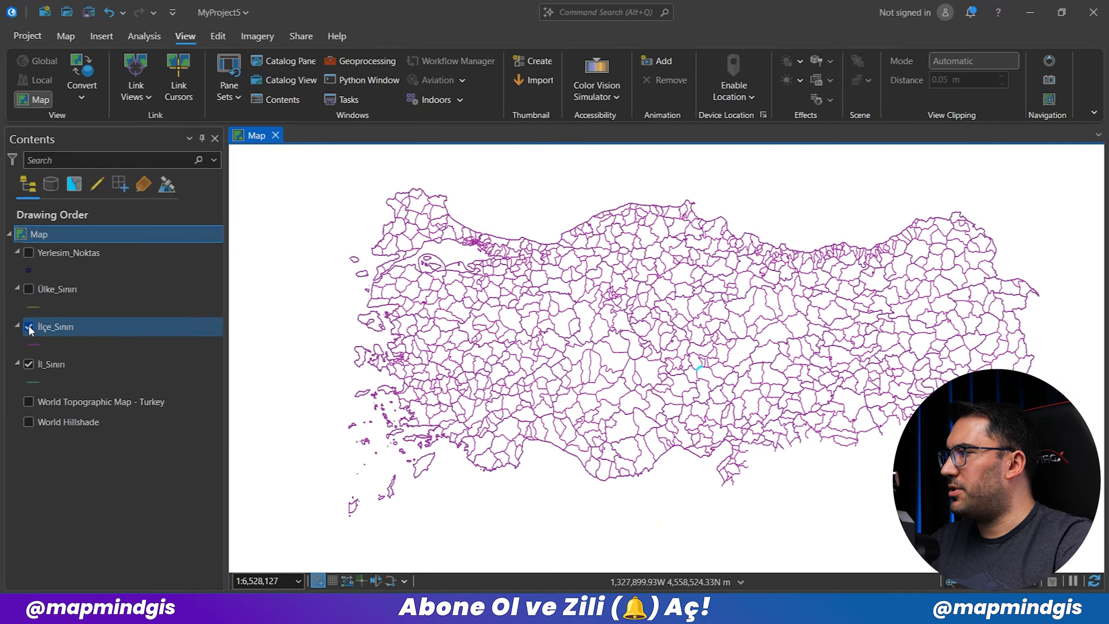
# Hide the İlçe_Sınırı layer and open the Feature To Polygon tool from the Features toolset of Data Management Tools
pyautogui.click(29, 327)
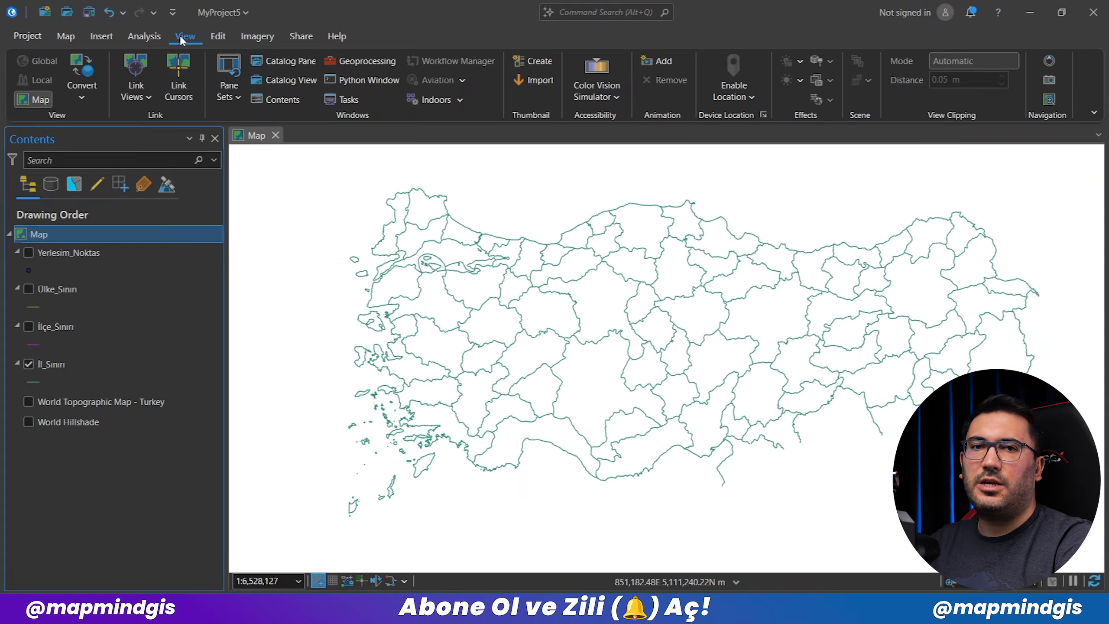
pyautogui.click(363, 62)
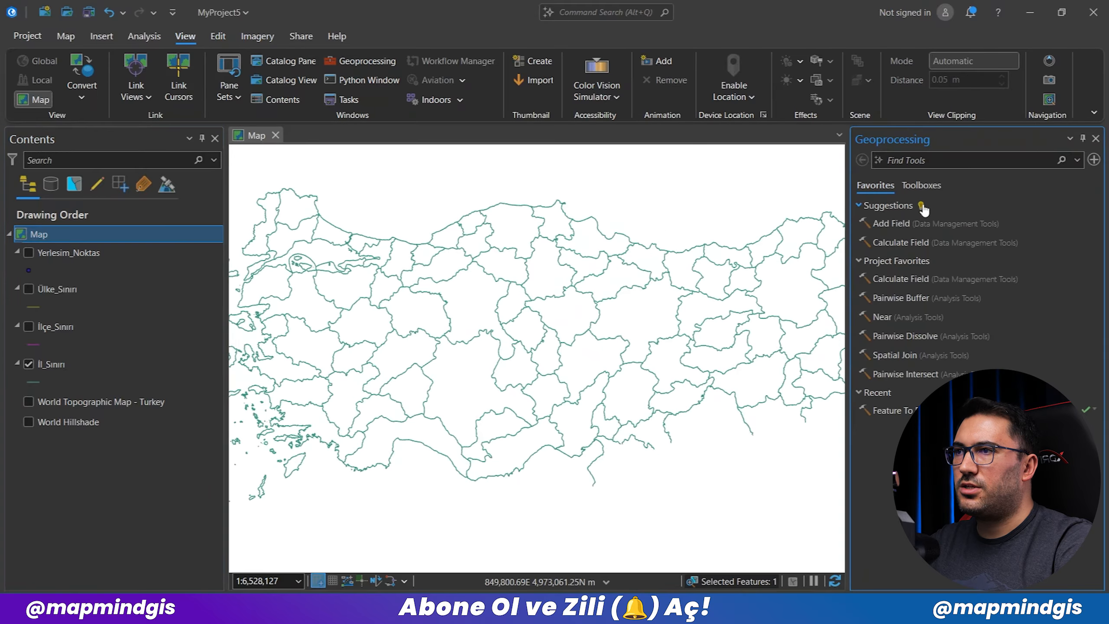
pyautogui.click(925, 186)
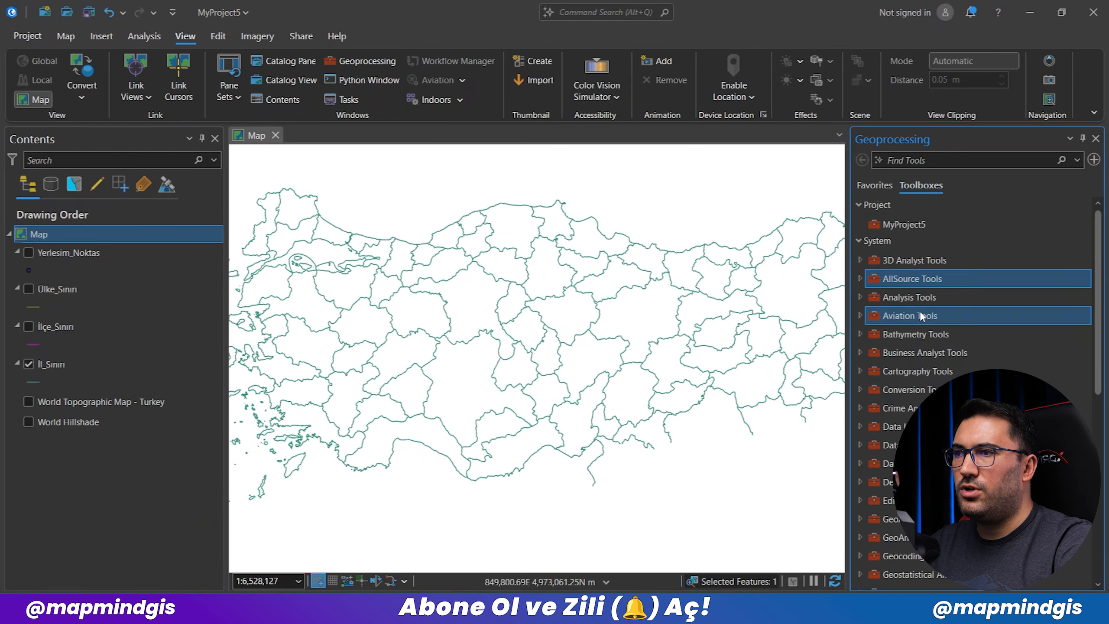
pyautogui.scroll(-3, 921, 316)
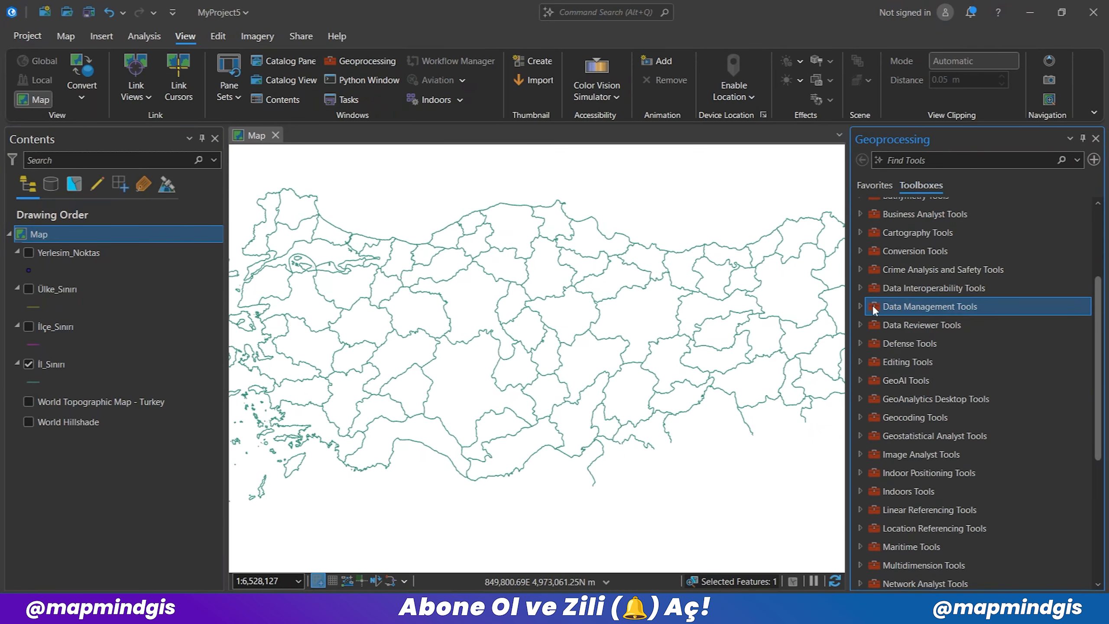
pyautogui.click(860, 305)
pyautogui.scroll(-5, 887, 374)
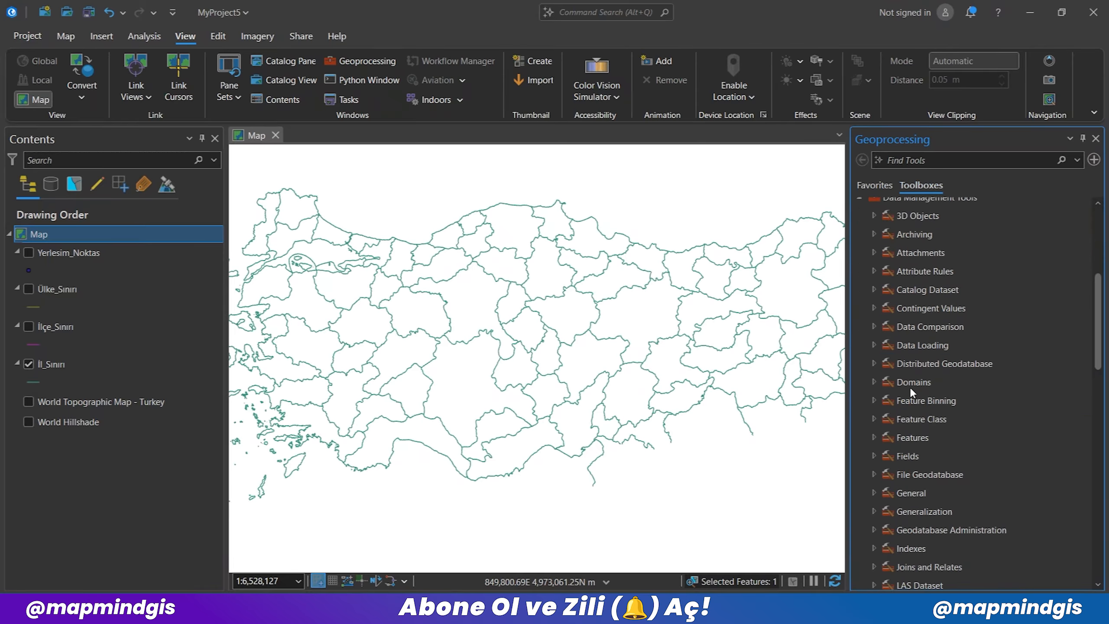
pyautogui.click(873, 367)
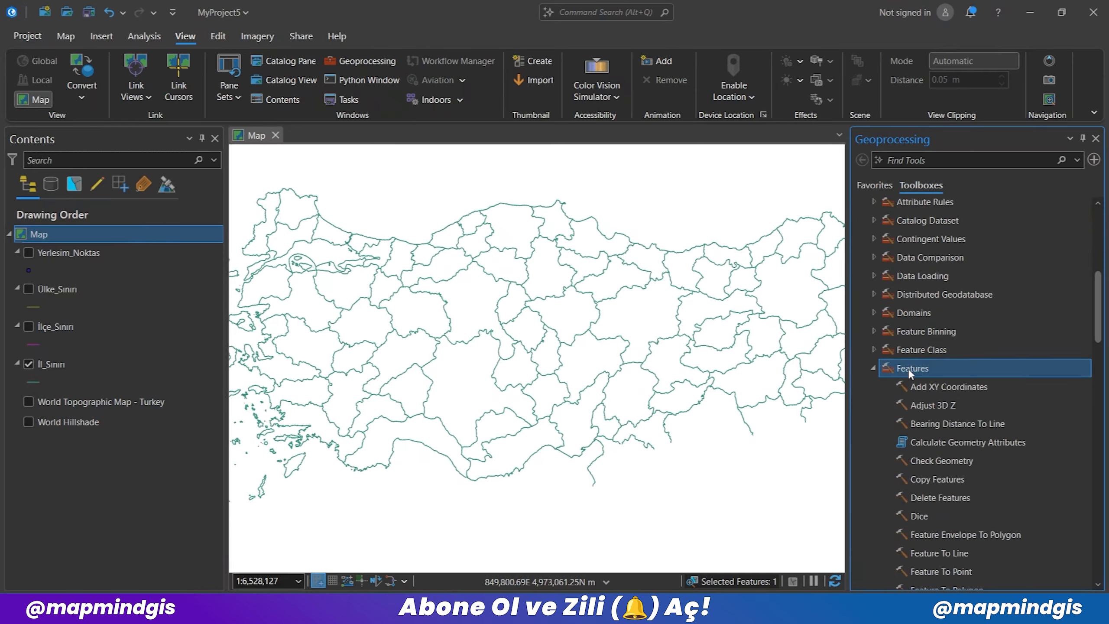
pyautogui.scroll(-3, 924, 437)
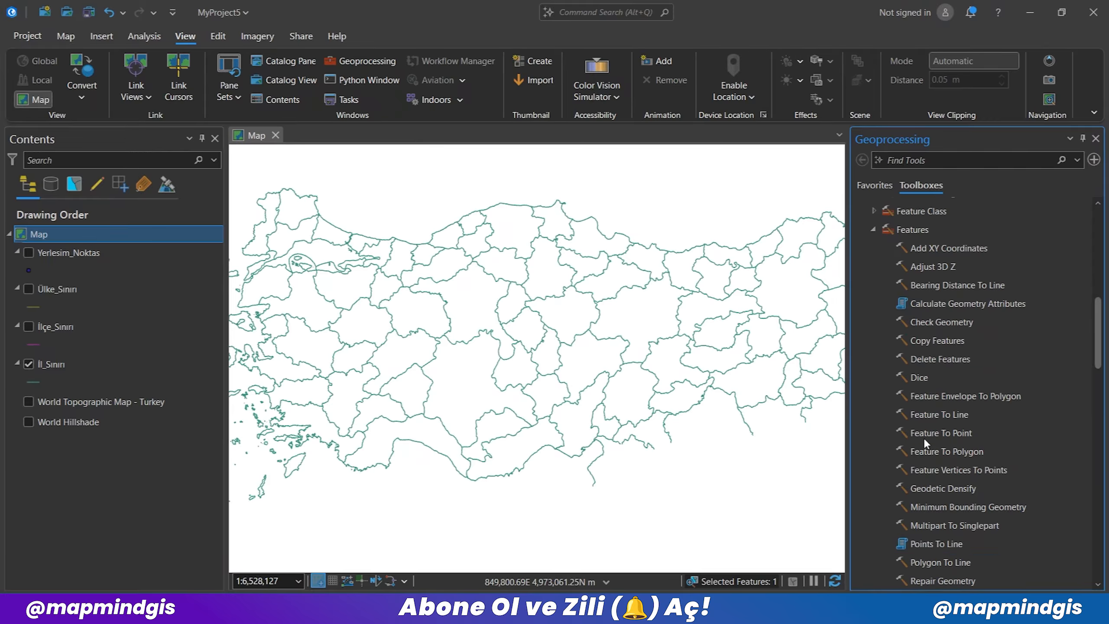
pyautogui.doubleClick(947, 454)
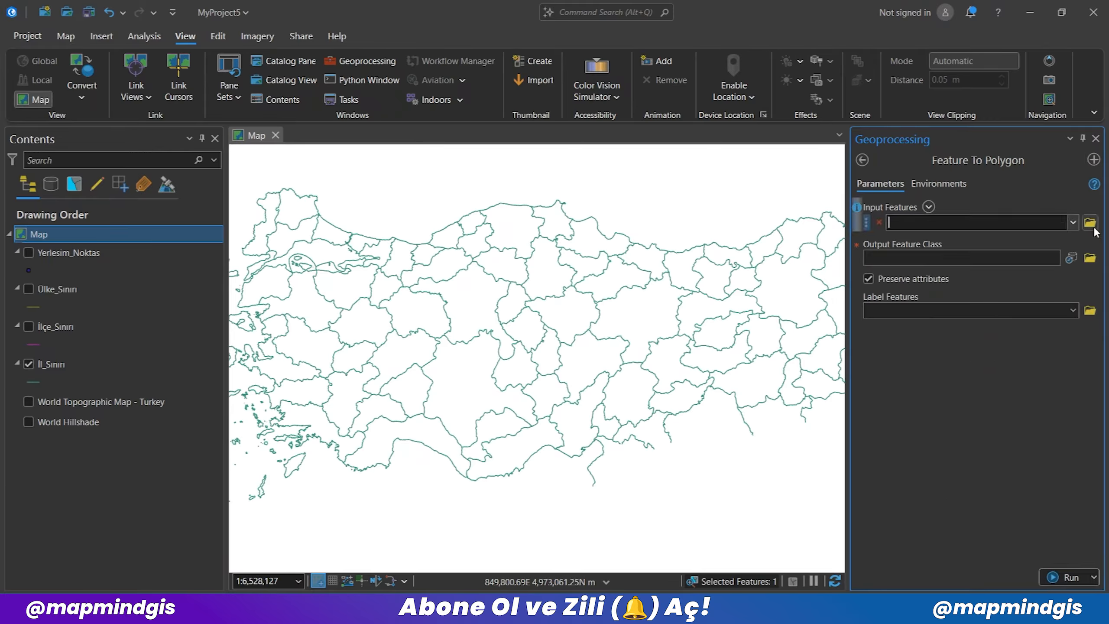
# Set İl_Sınırı as the input for Feature To Polygon and turn off Preserve attributes
pyautogui.click(1073, 222)
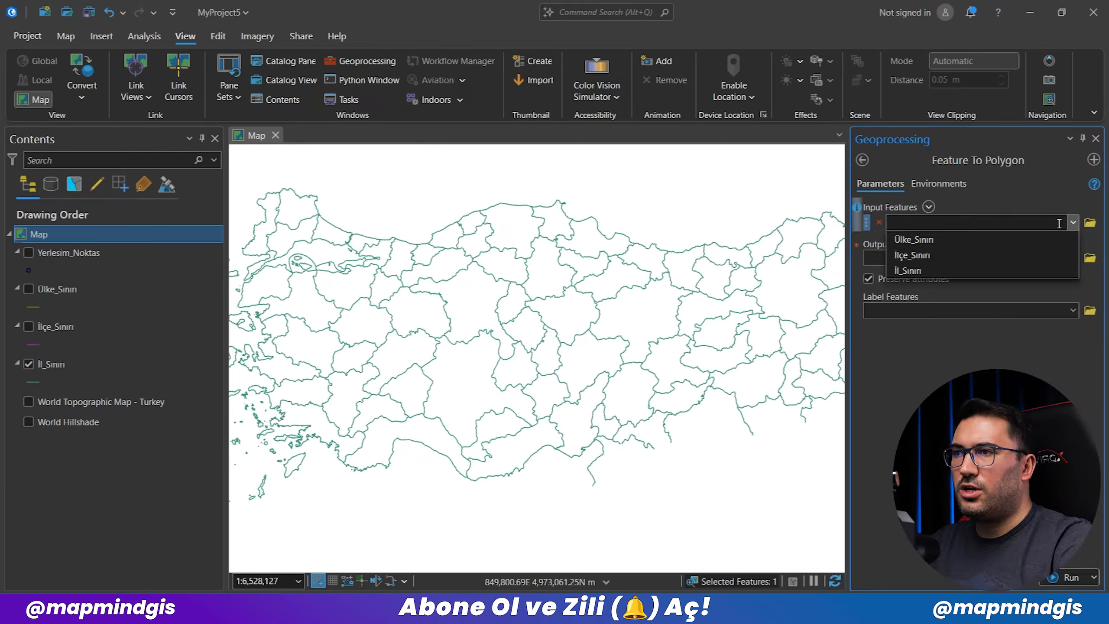
pyautogui.click(909, 270)
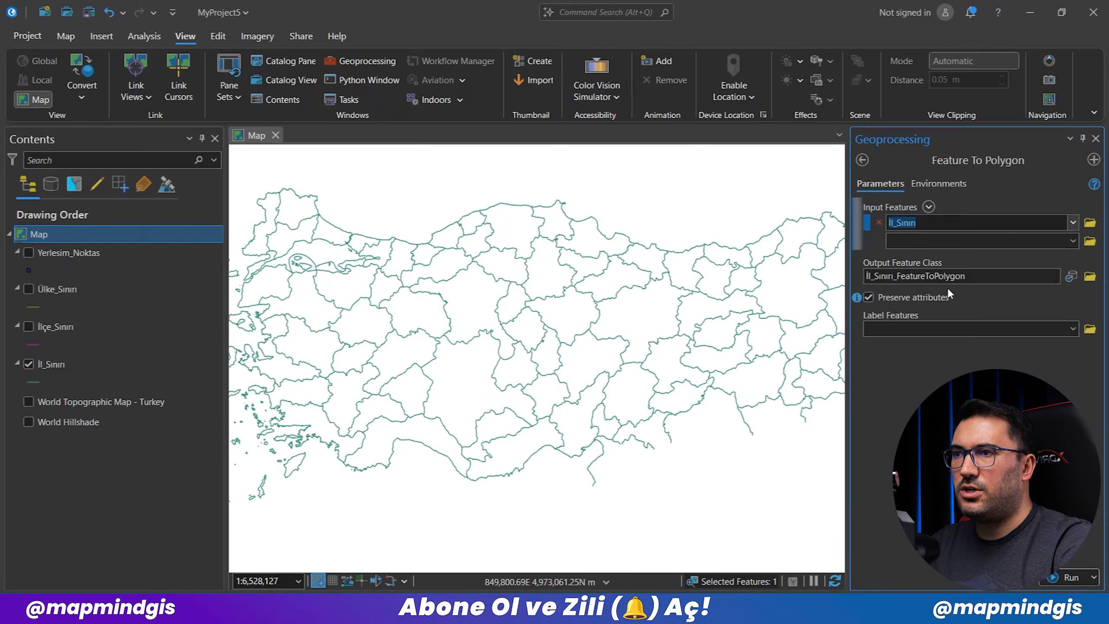
pyautogui.click(869, 298)
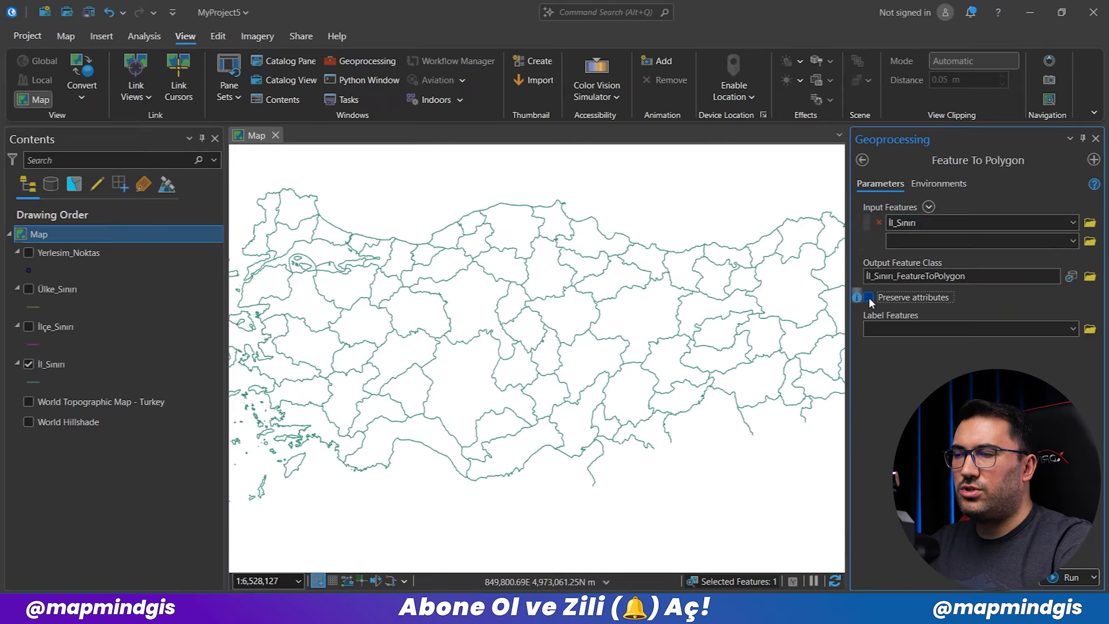
# Set the output feature class to iller2 in the İndirilenler folder and run Feature To Polygon
pyautogui.click(1090, 275)
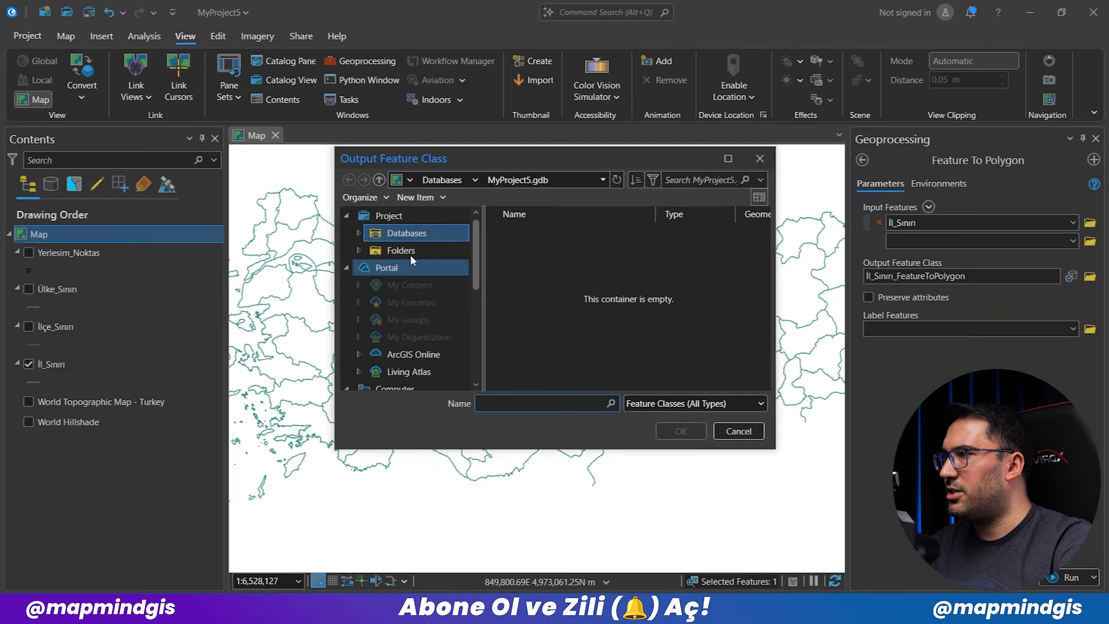
pyautogui.click(348, 215)
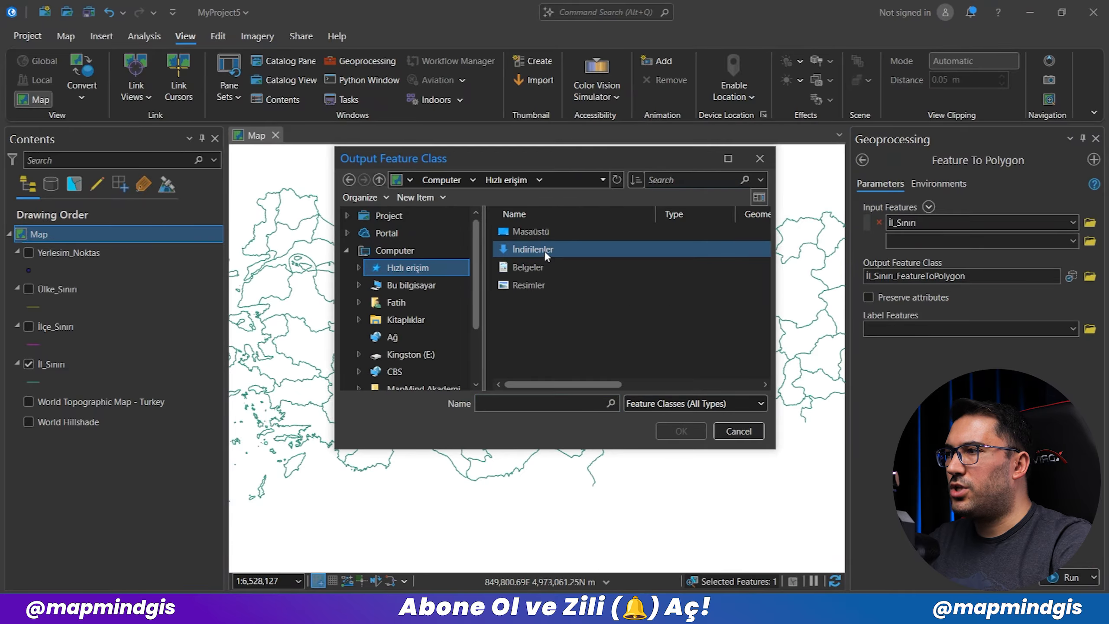
pyautogui.doubleClick(544, 250)
pyautogui.click(539, 399)
pyautogui.write('iller2')
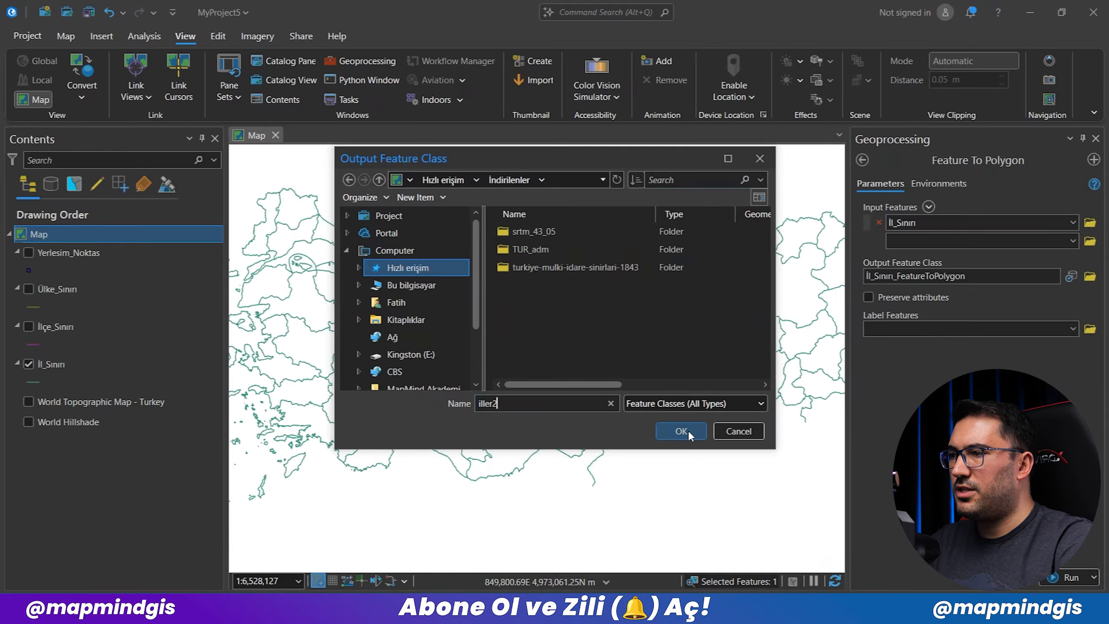
pyautogui.click(680, 431)
pyautogui.click(1067, 577)
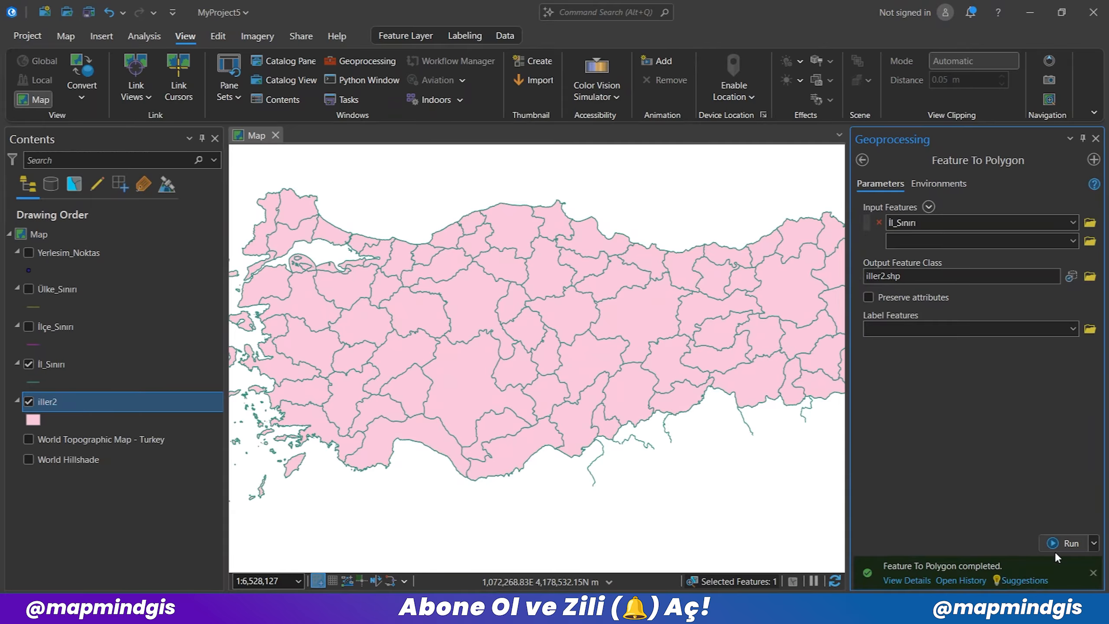
# Close the Feature To Polygon tool and compare the İl_Sınırı lines with the iller2 polygons, viewing each layer alone and then both together
pyautogui.click(28, 365)
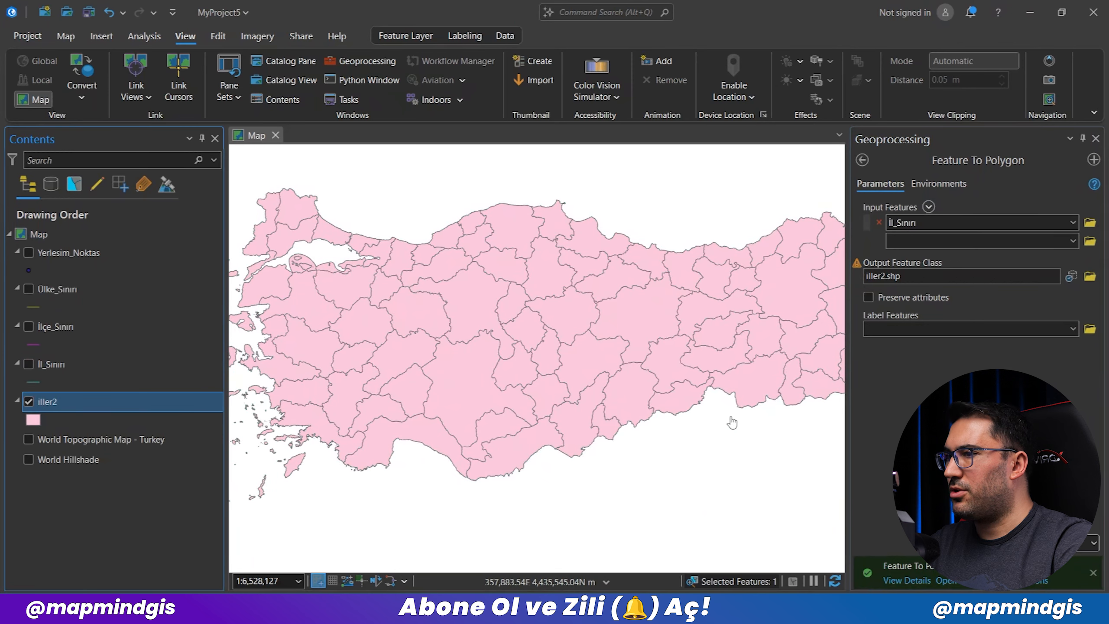
pyautogui.click(1096, 139)
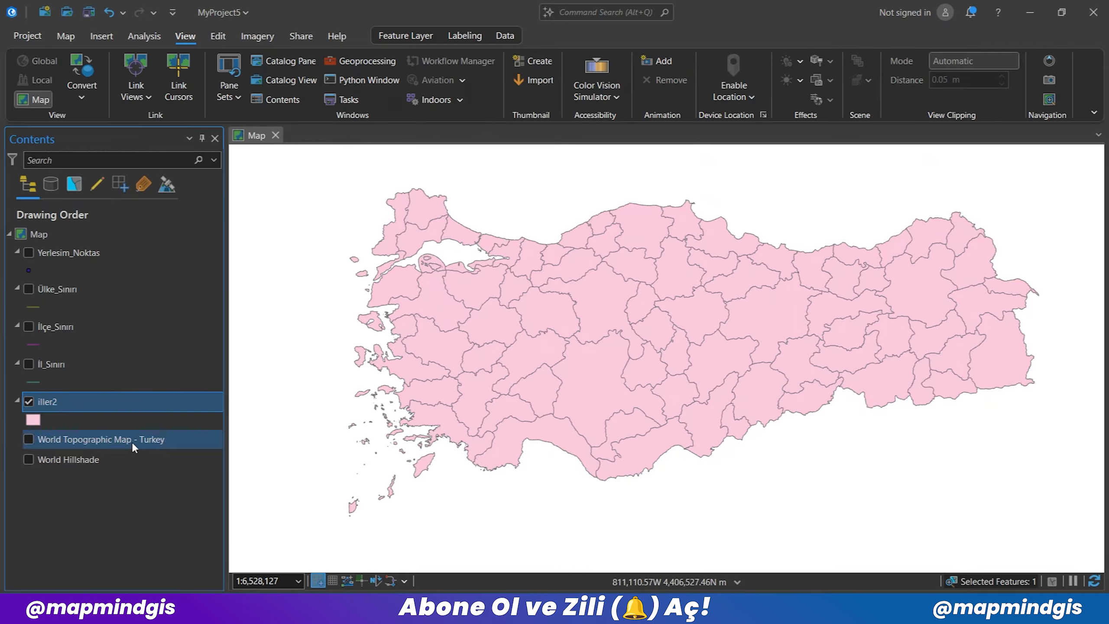
pyautogui.click(29, 402)
pyautogui.click(28, 364)
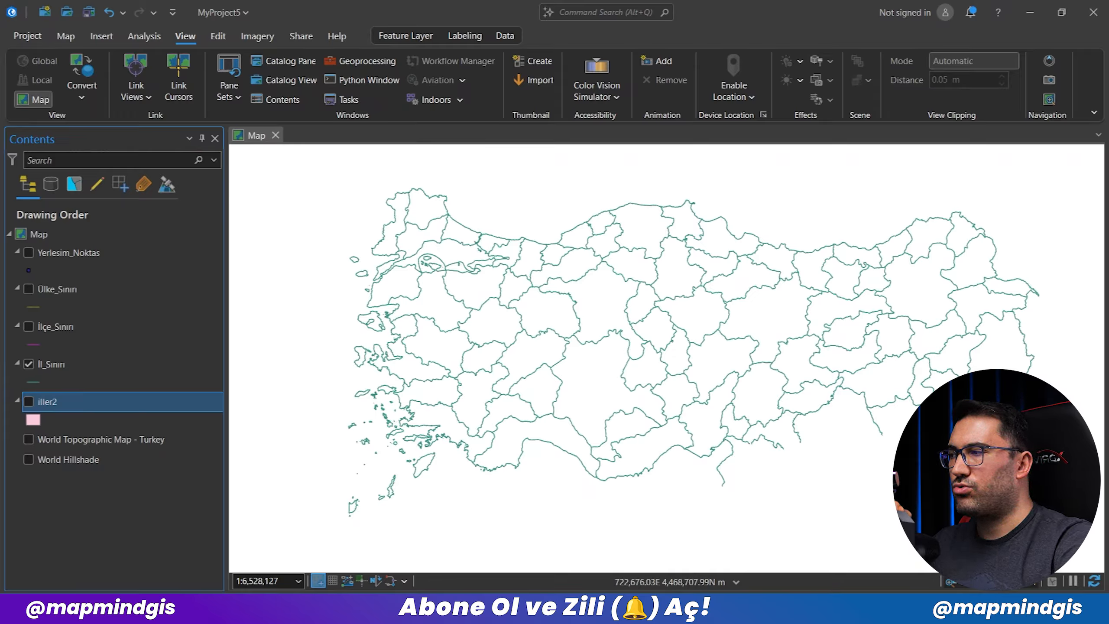
pyautogui.click(28, 401)
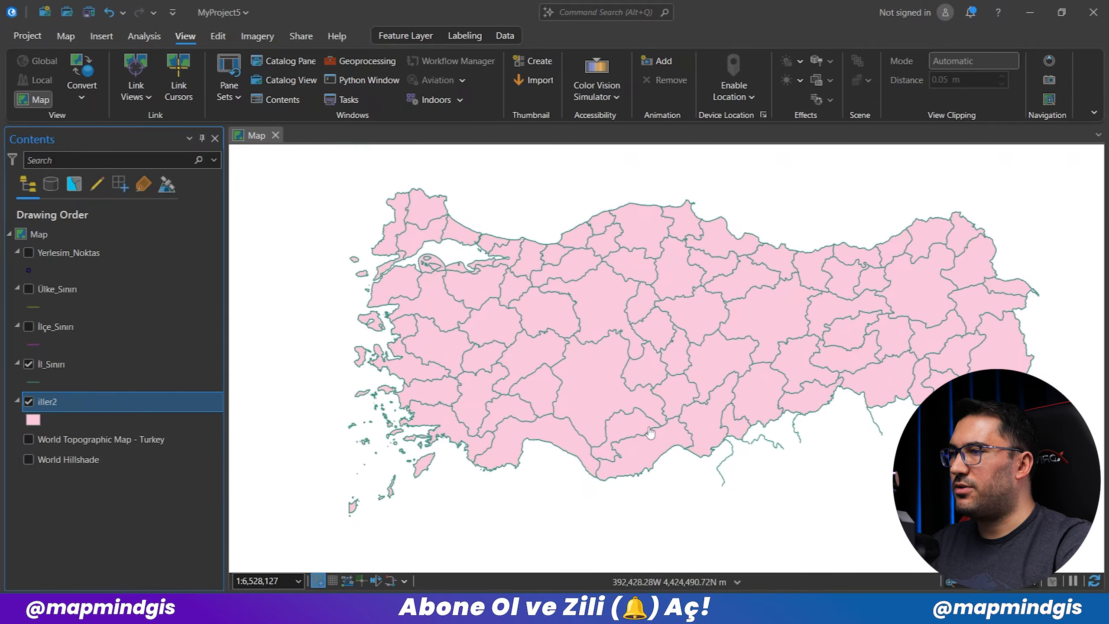